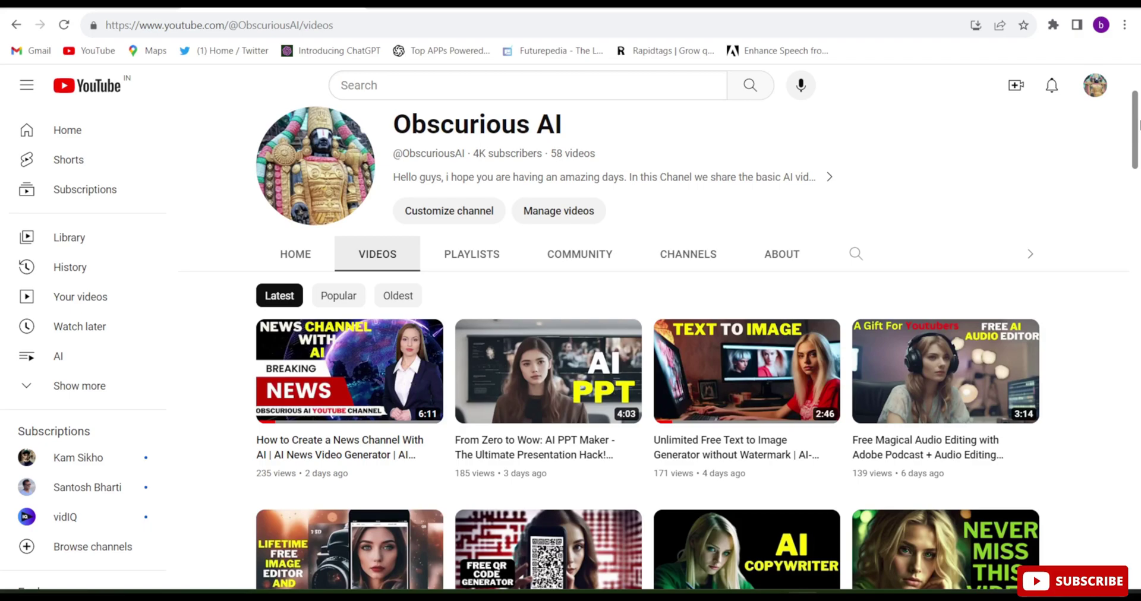
Scroll down through the YouTube channel's video list.
left_click_drag(1139, 124, 1138, 358)
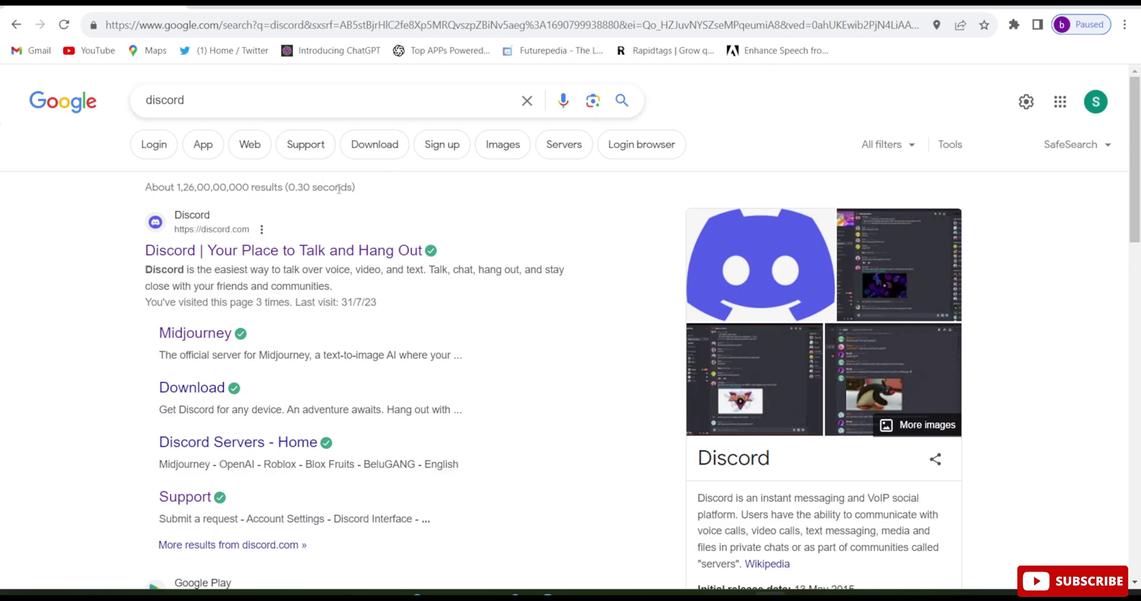
From the discord.com result, start Discord in the browser and submit a new username.
left_click(325, 252)
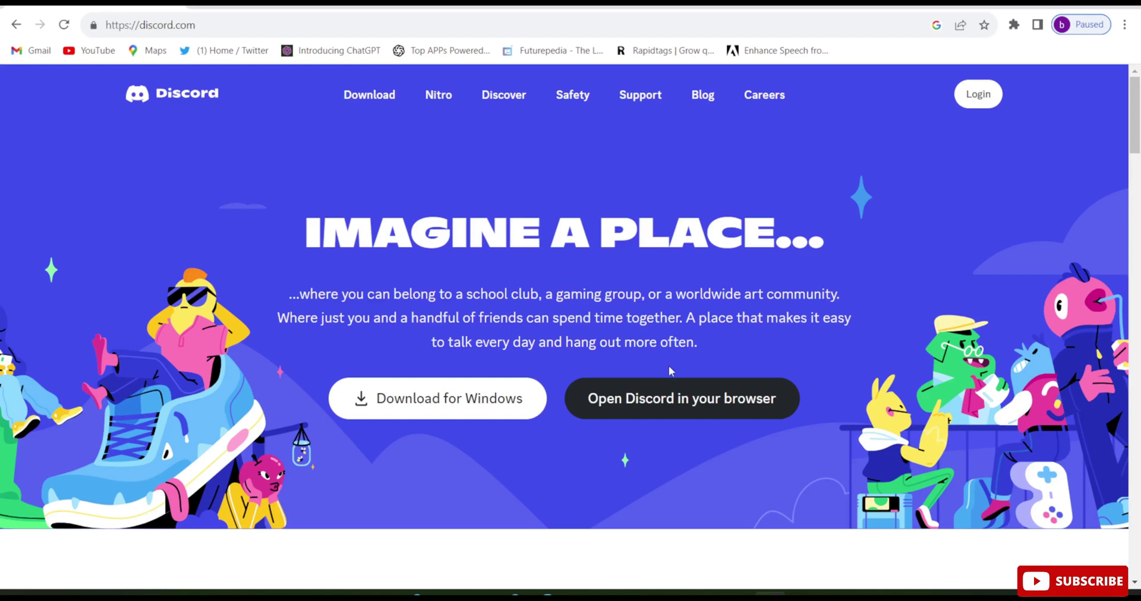
left_click(650, 401)
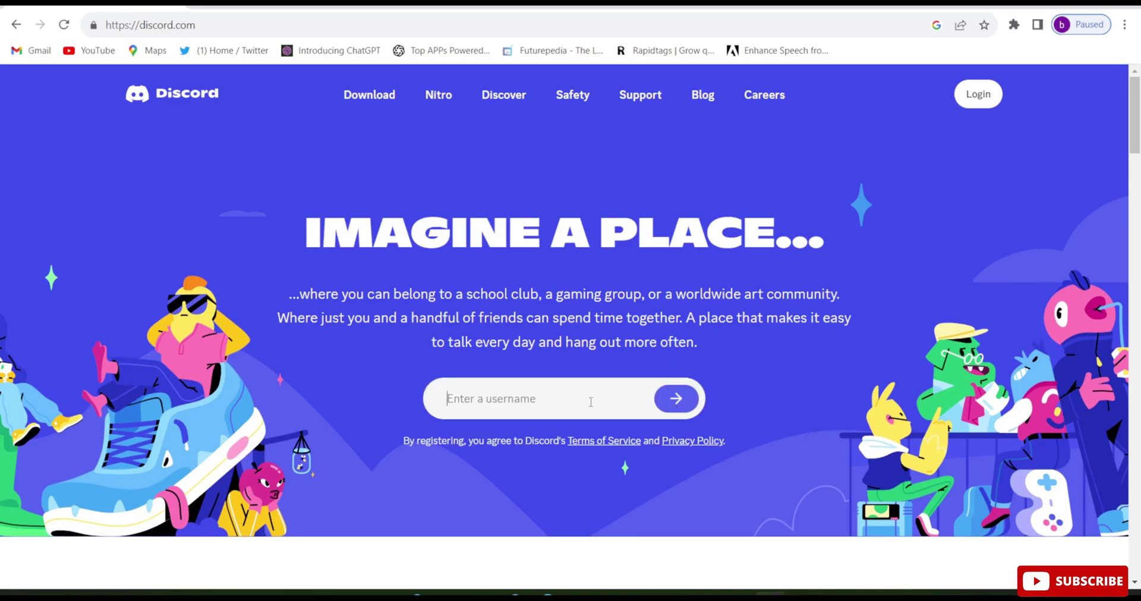
type("Subhamchattan")
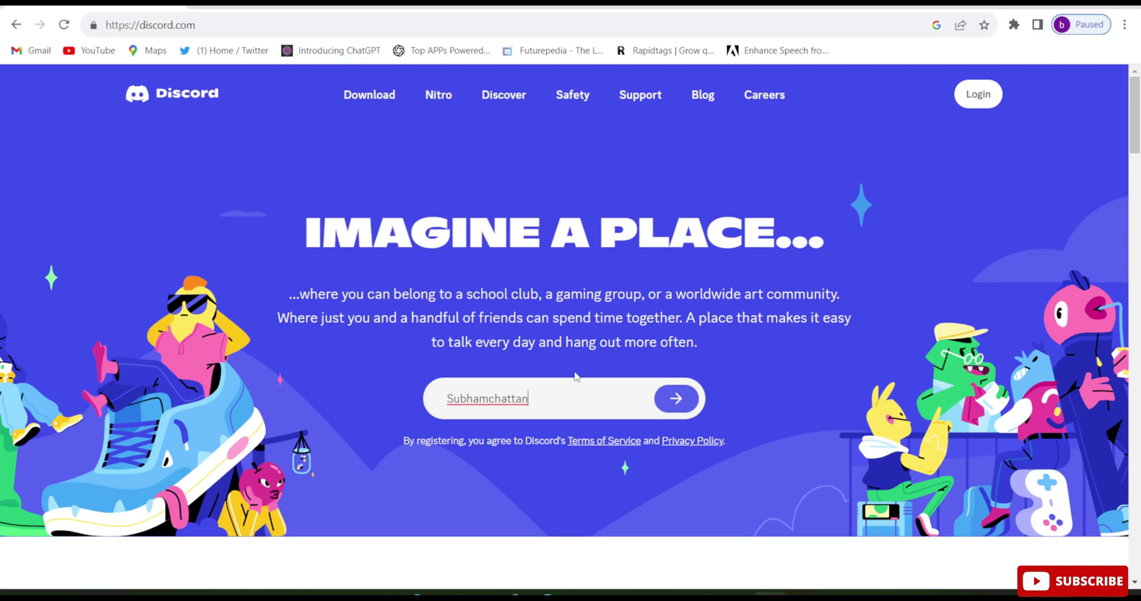
left_click(663, 400)
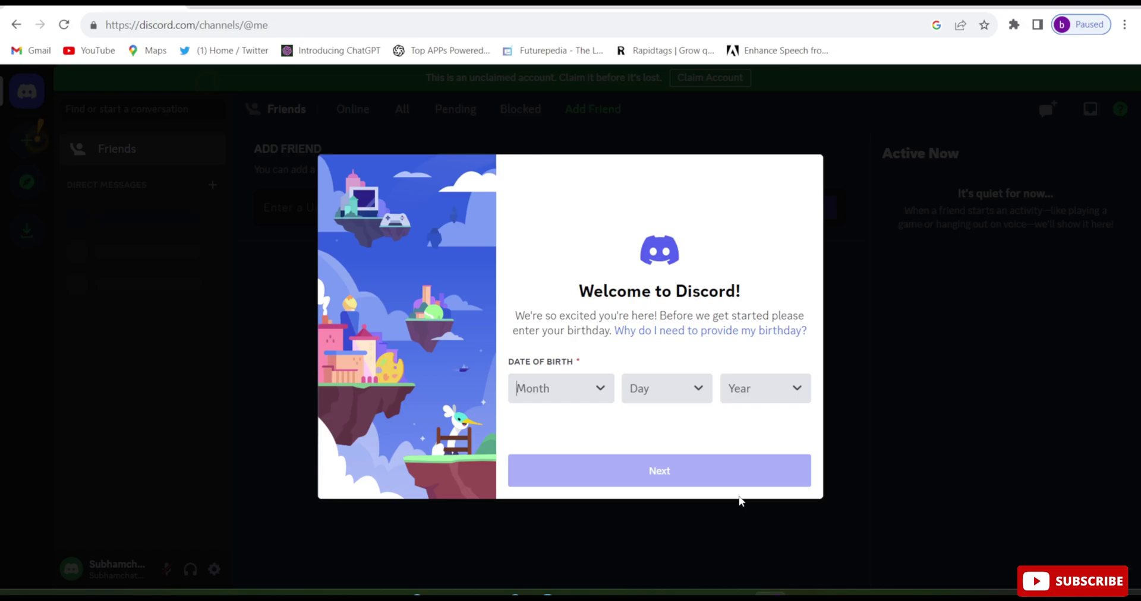
left_click(599, 393)
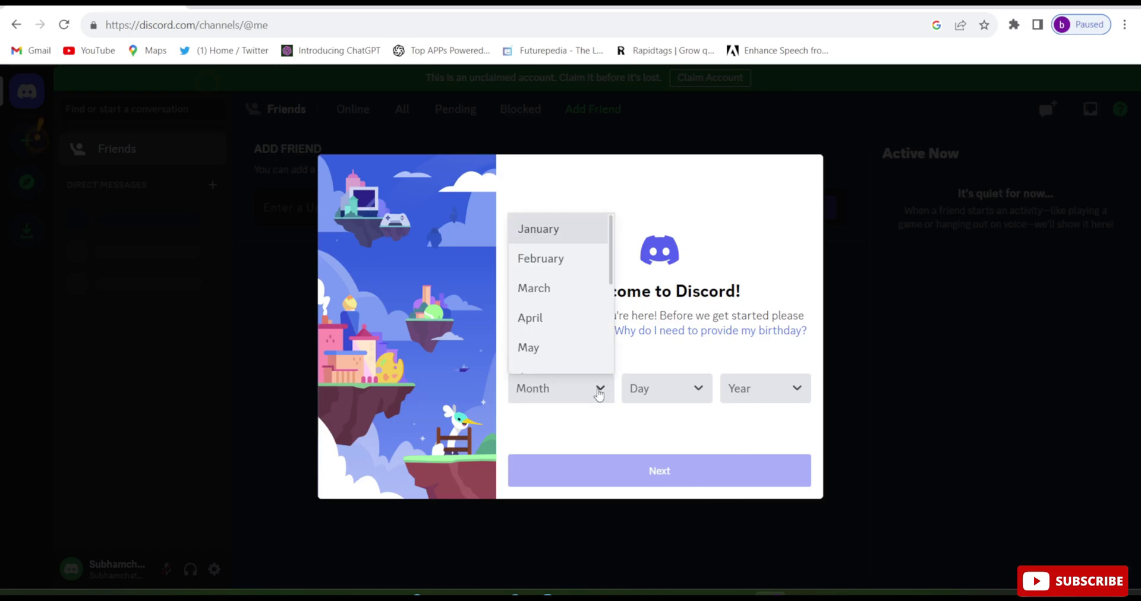
left_click(581, 352)
key("Return")
key("Return")
left_click(678, 471)
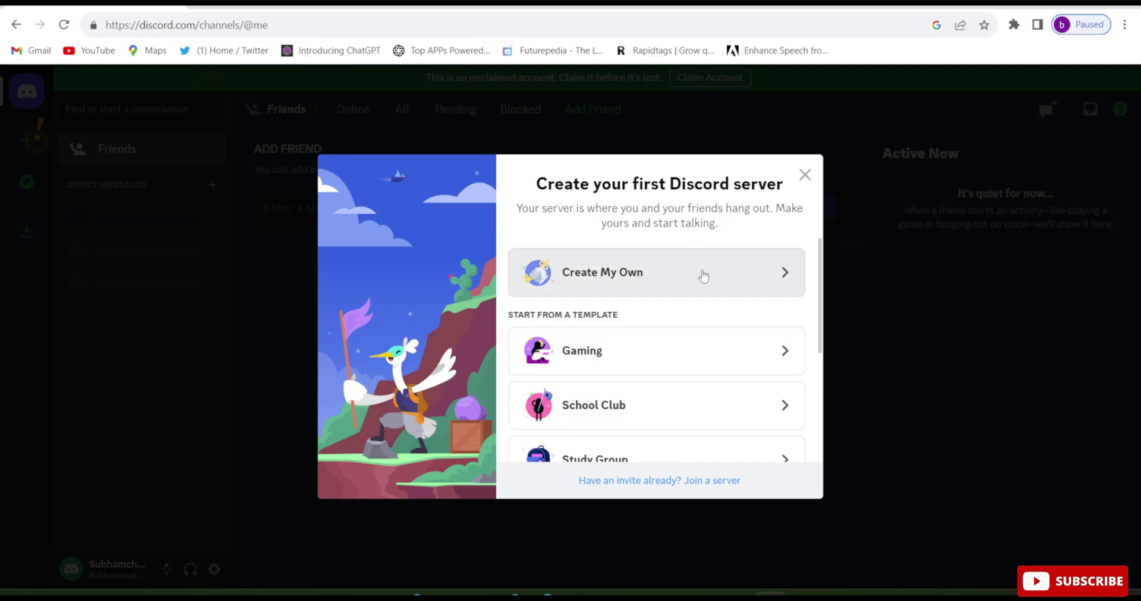
Create a new server of your own for you and your friends, skip the topic, and open it.
left_click(703, 277)
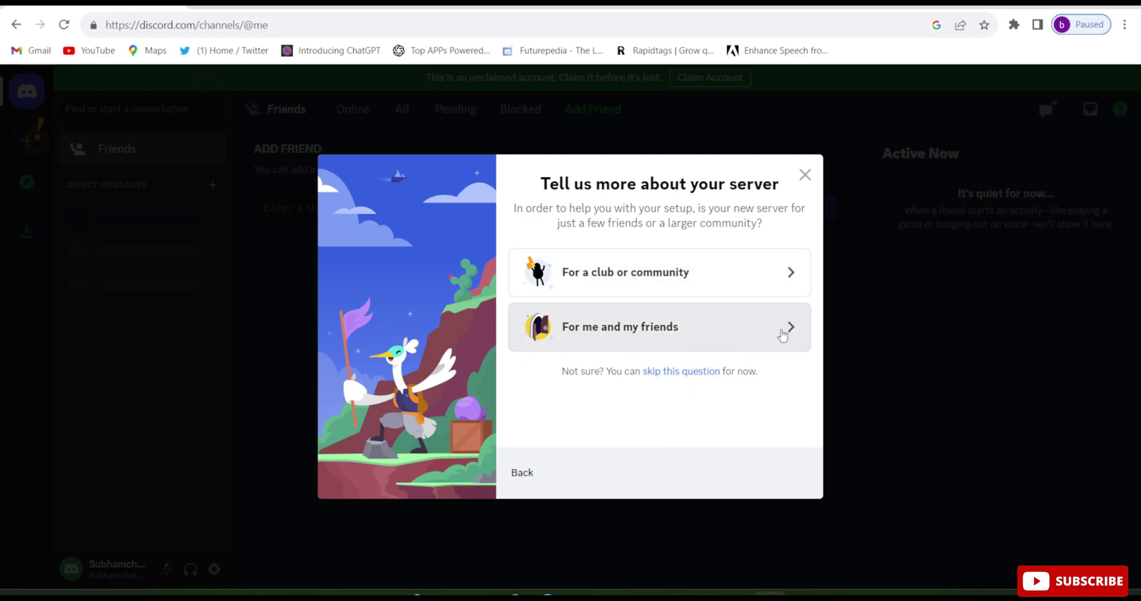
left_click(782, 335)
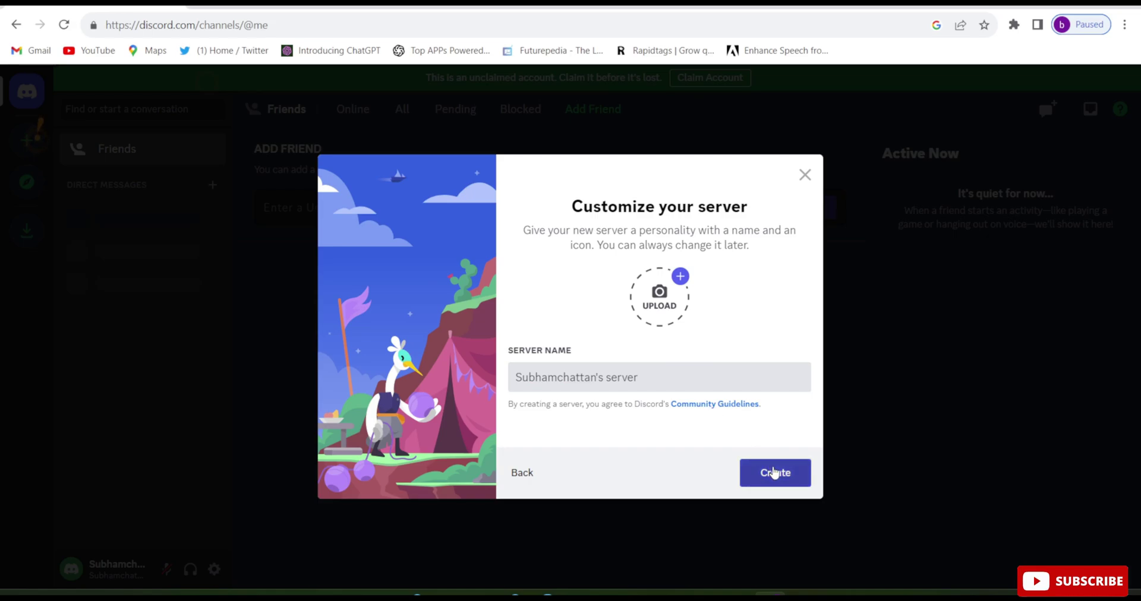
left_click(774, 473)
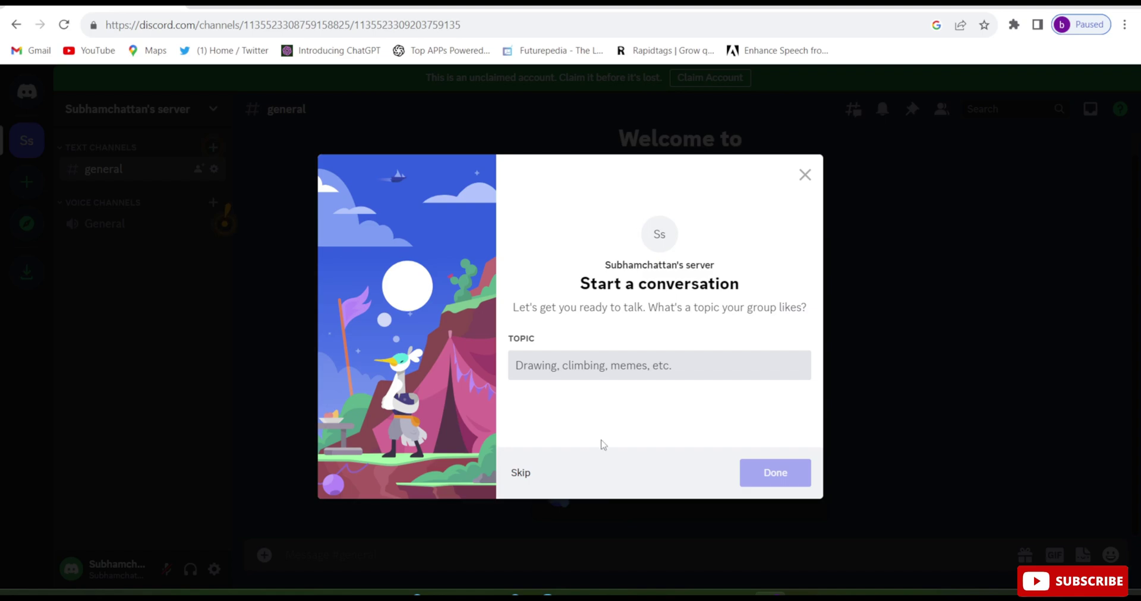
left_click(520, 474)
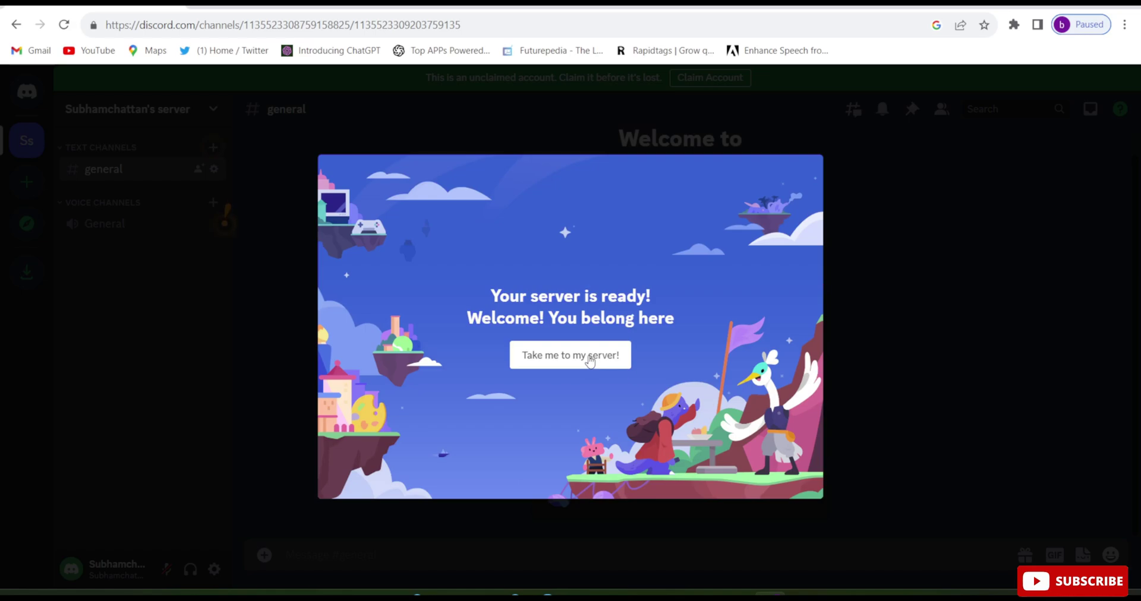
left_click(589, 358)
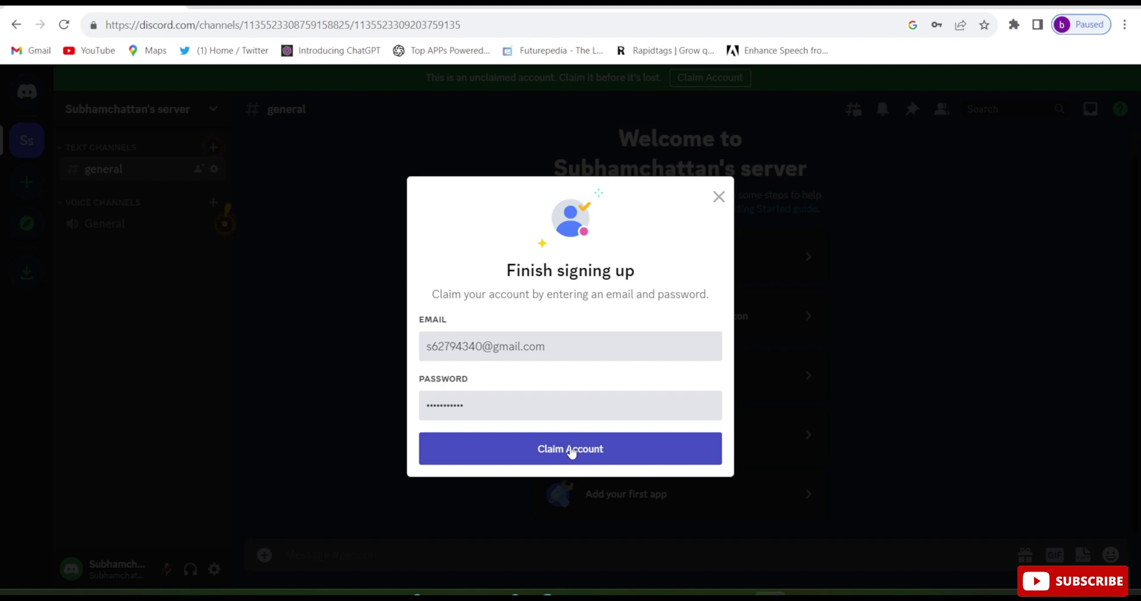
Claim the account with the entered email address and password.
left_click(570, 450)
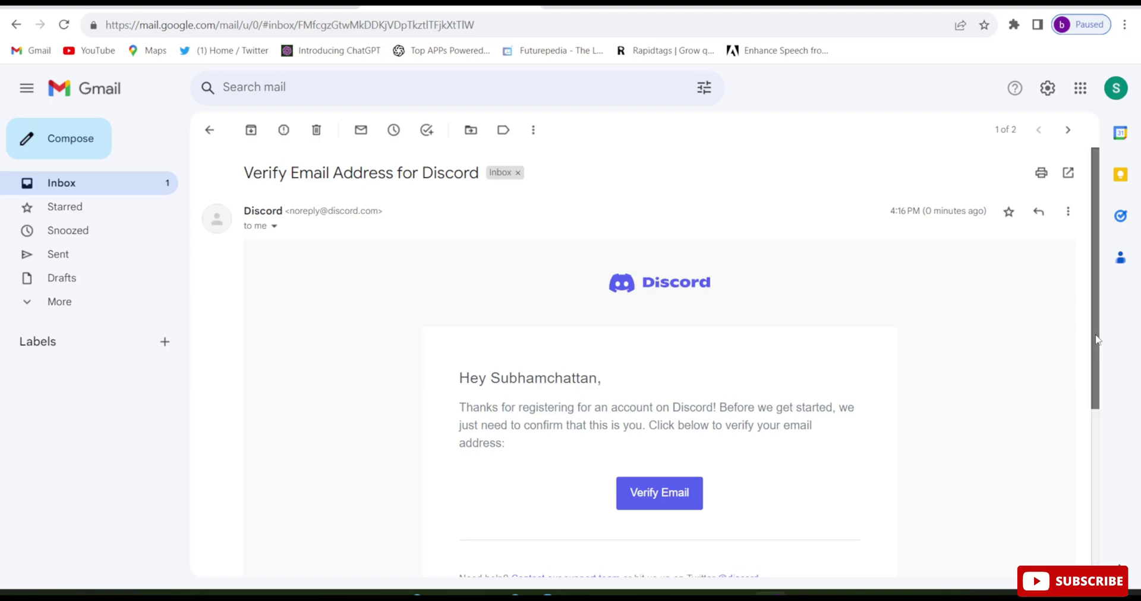
Verify the email address from the Discord message in Gmail.
scroll(951, 369, "down", 1)
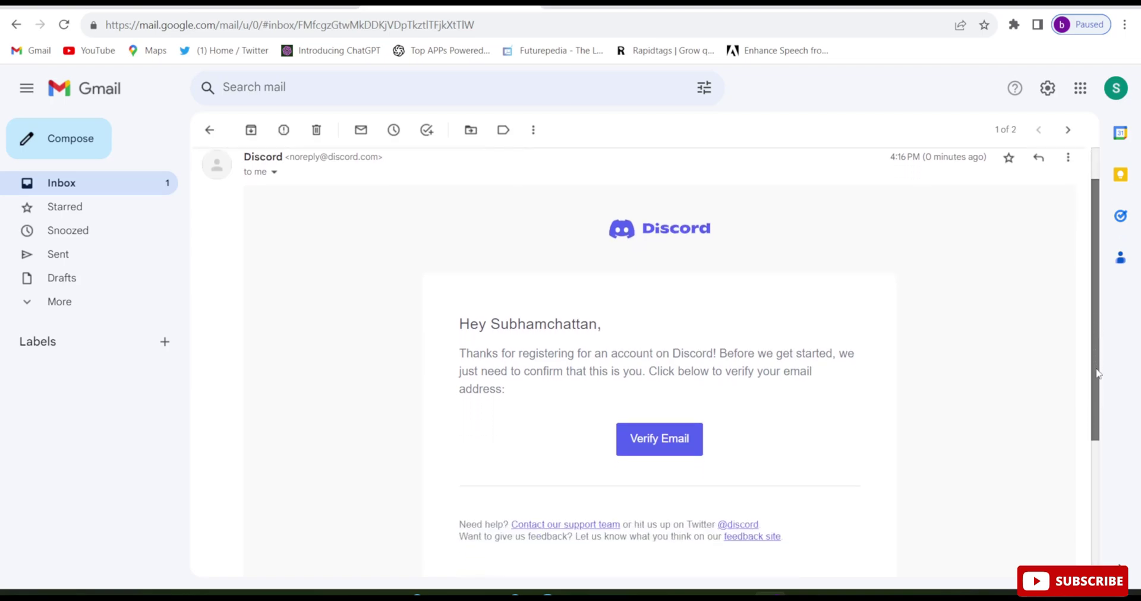
left_click(675, 441)
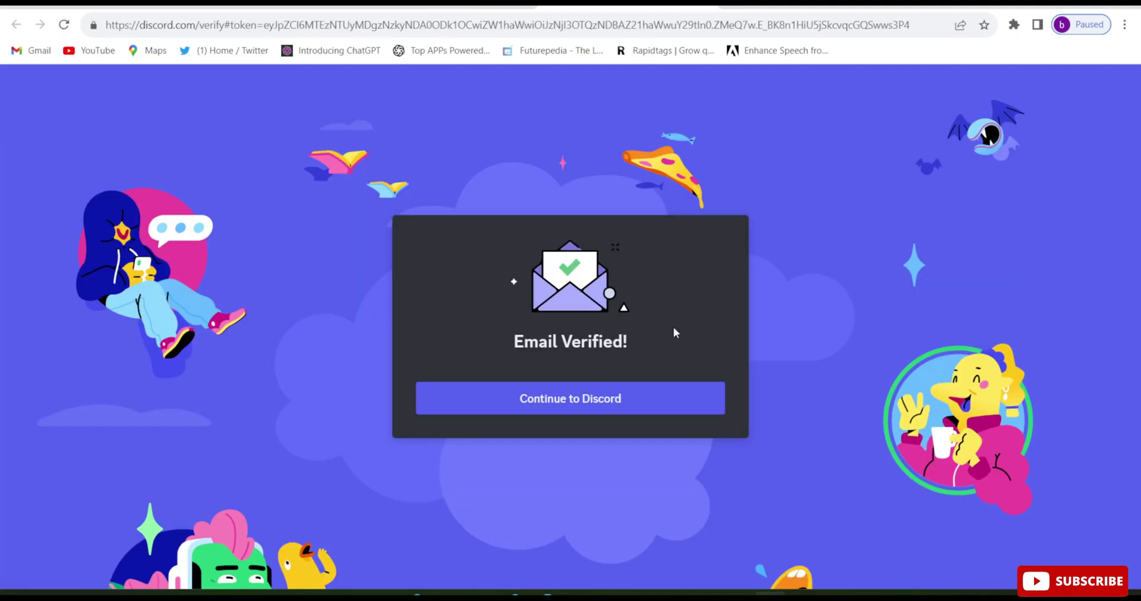
Continue into the Discord app and go back to the new Ss server.
left_click(570, 405)
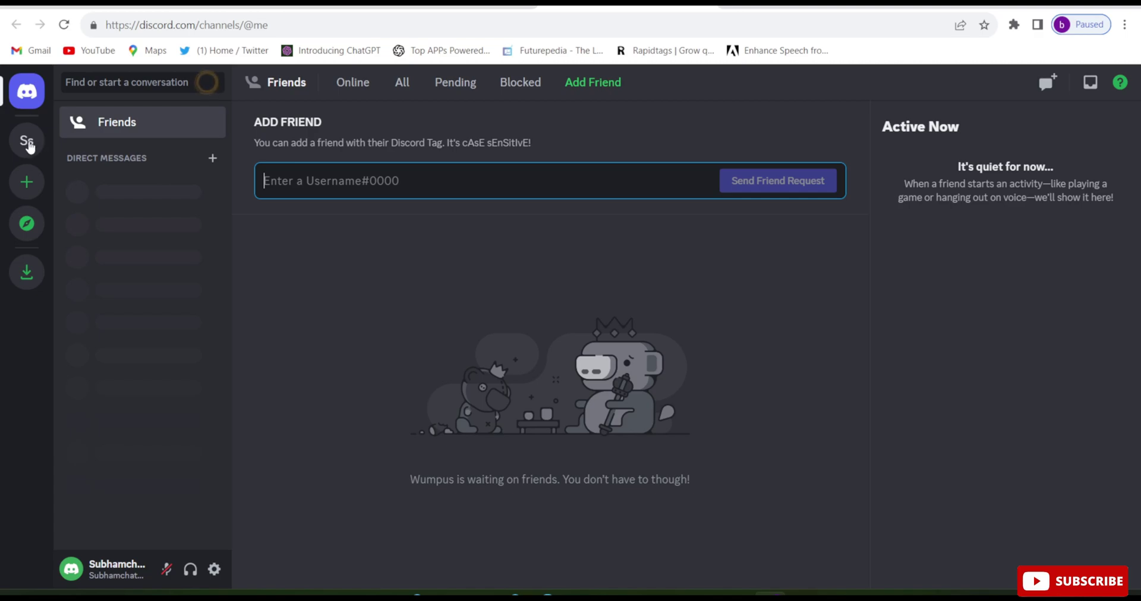
left_click(28, 143)
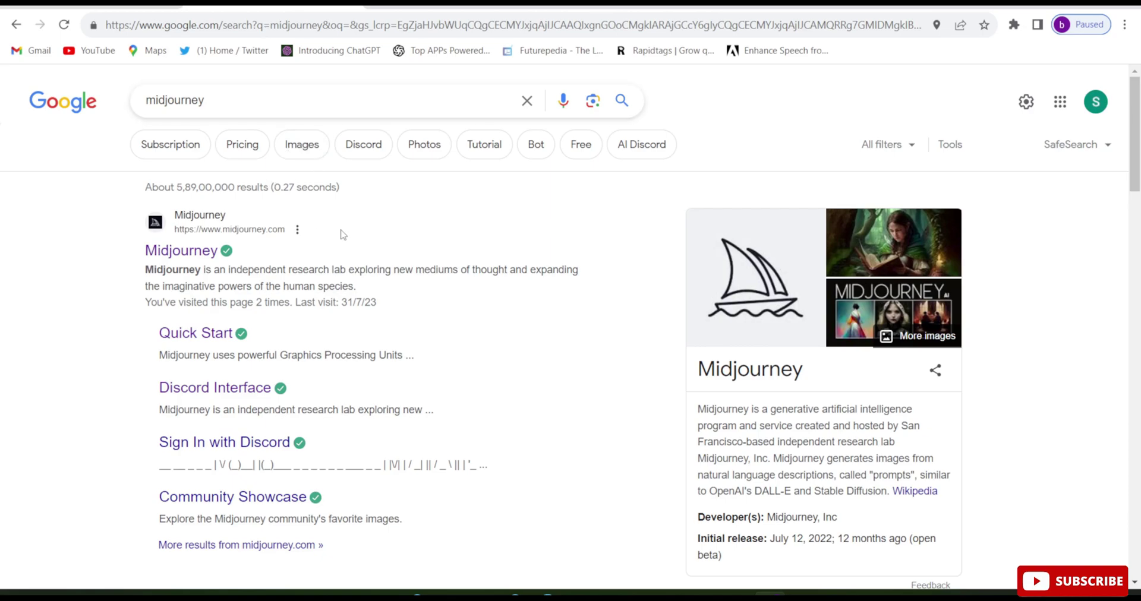
Go to the official Midjourney website from the top search result.
left_click(201, 253)
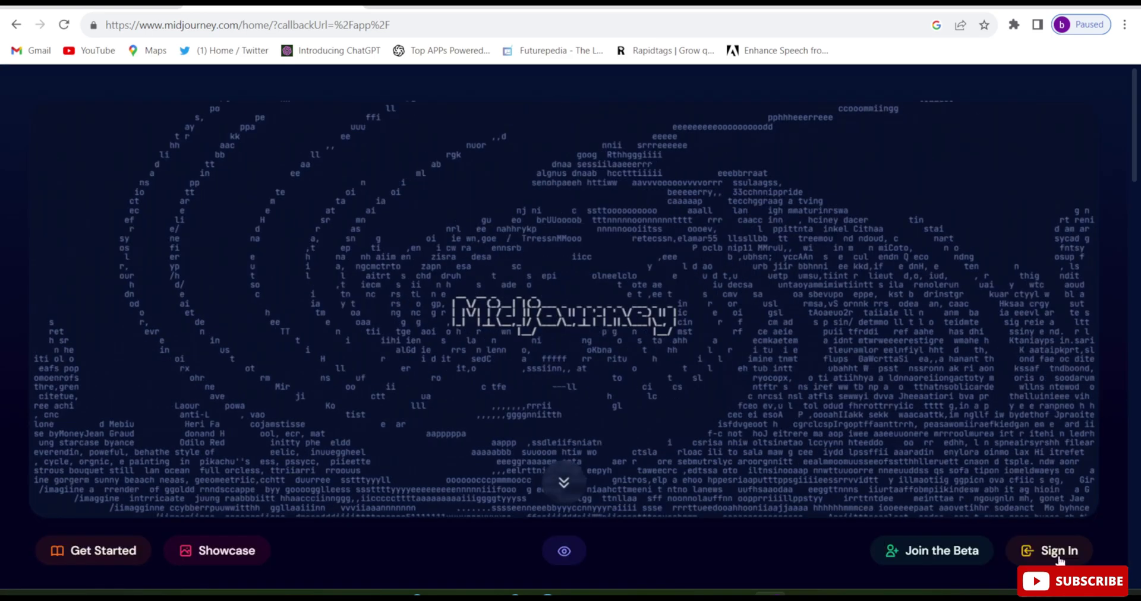
Sign in to Midjourney and authorize access to the Discord account.
left_click(1059, 553)
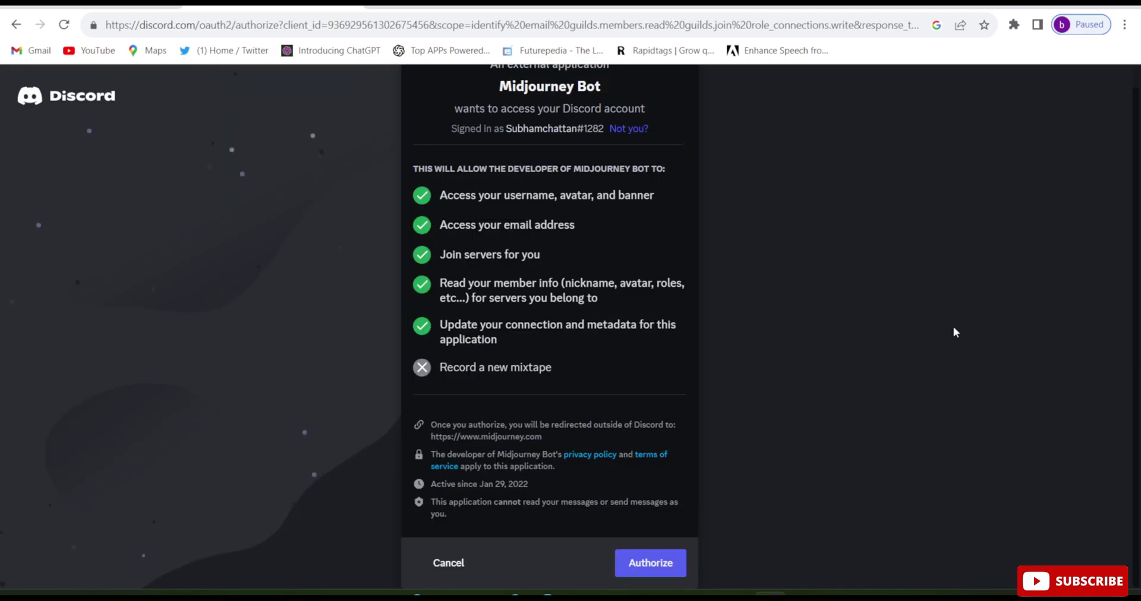
left_click(657, 567)
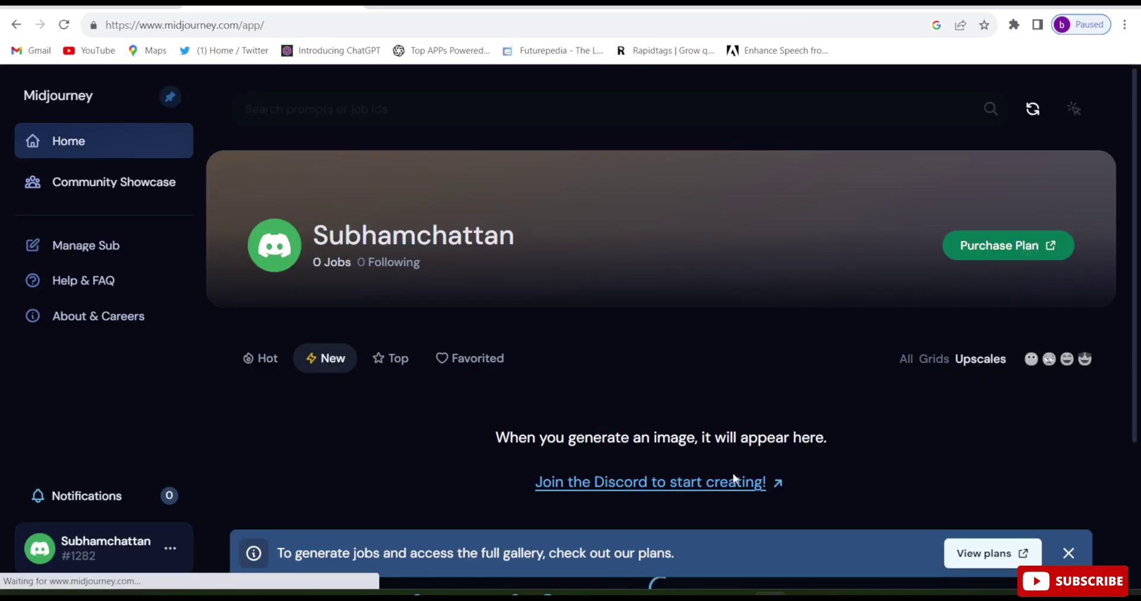
Accept the invite to join Midjourney's Discord server.
left_click(698, 486)
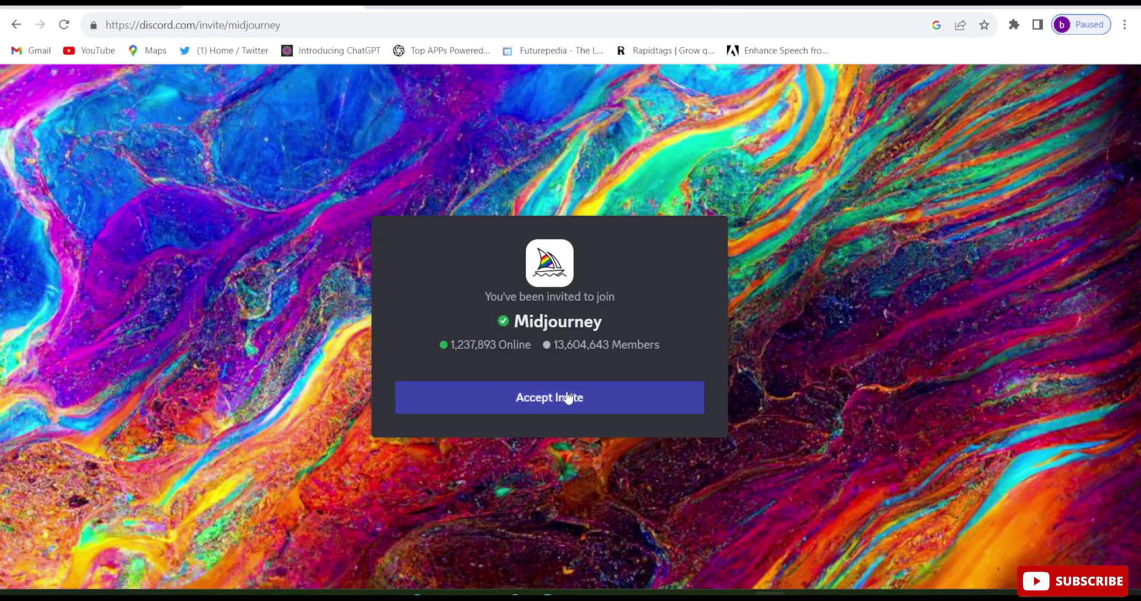
left_click(567, 398)
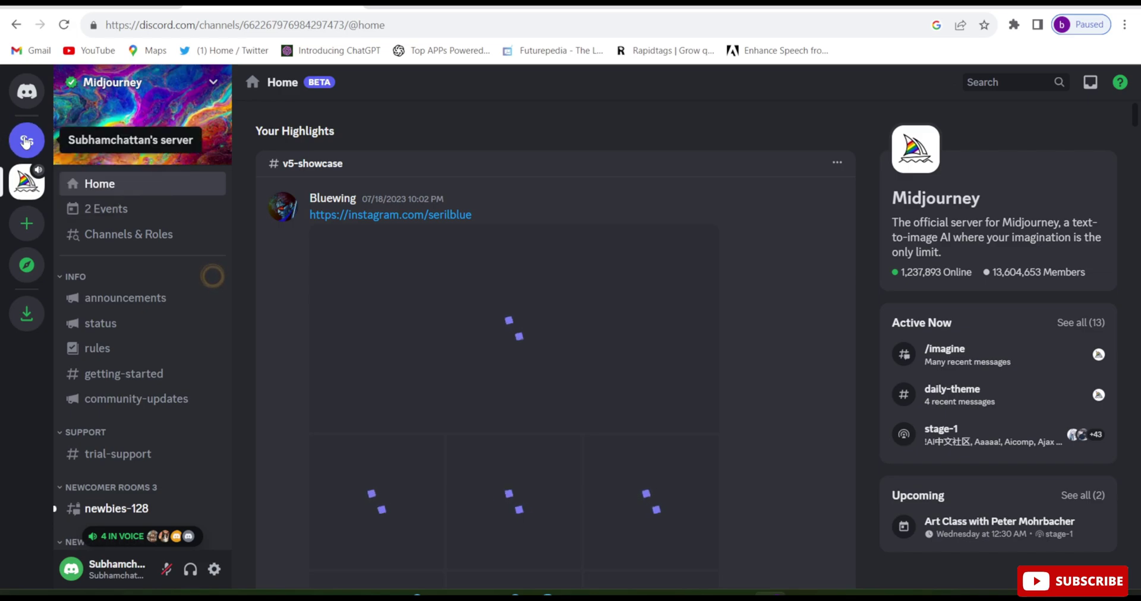
Go back to the Ss server's #general, dismiss the Have a Conversation tip, and focus the message box.
left_click(25, 141)
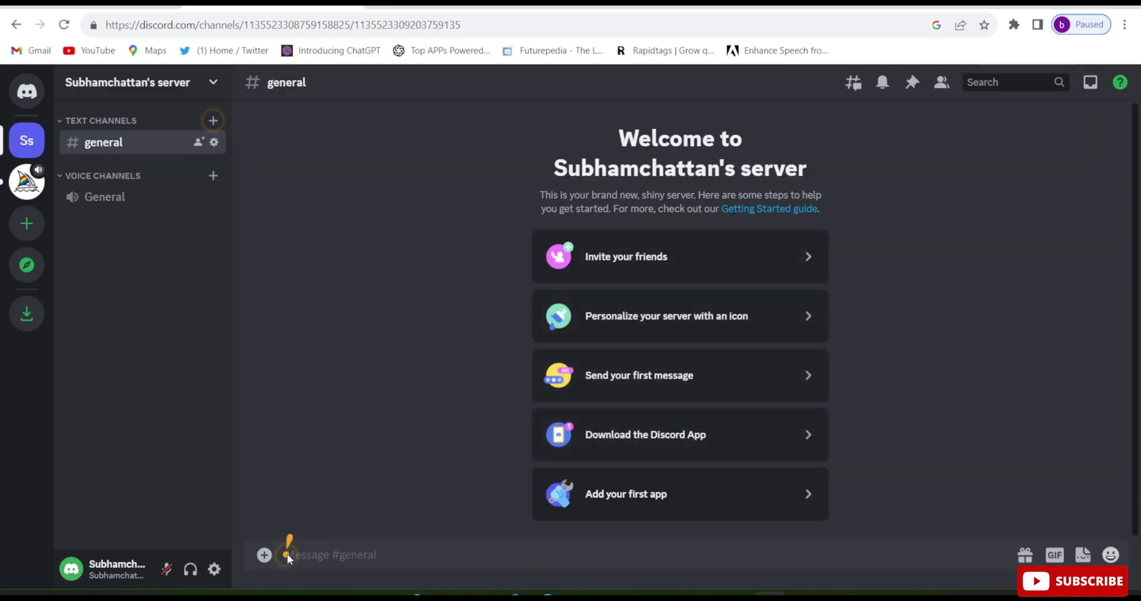
left_click(286, 558)
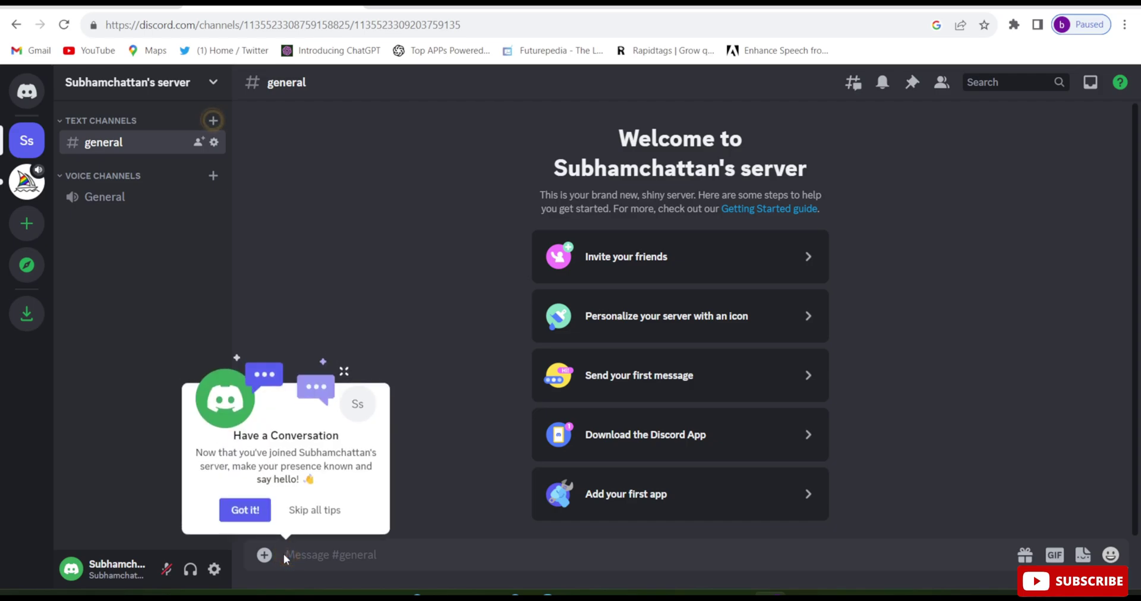
left_click(250, 513)
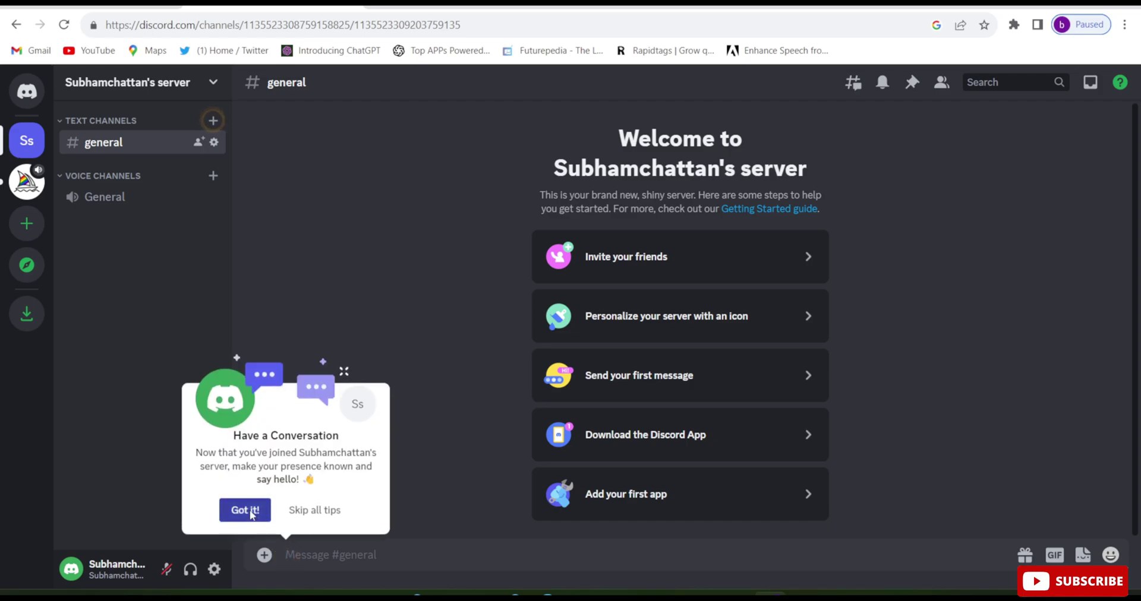
left_click(477, 544)
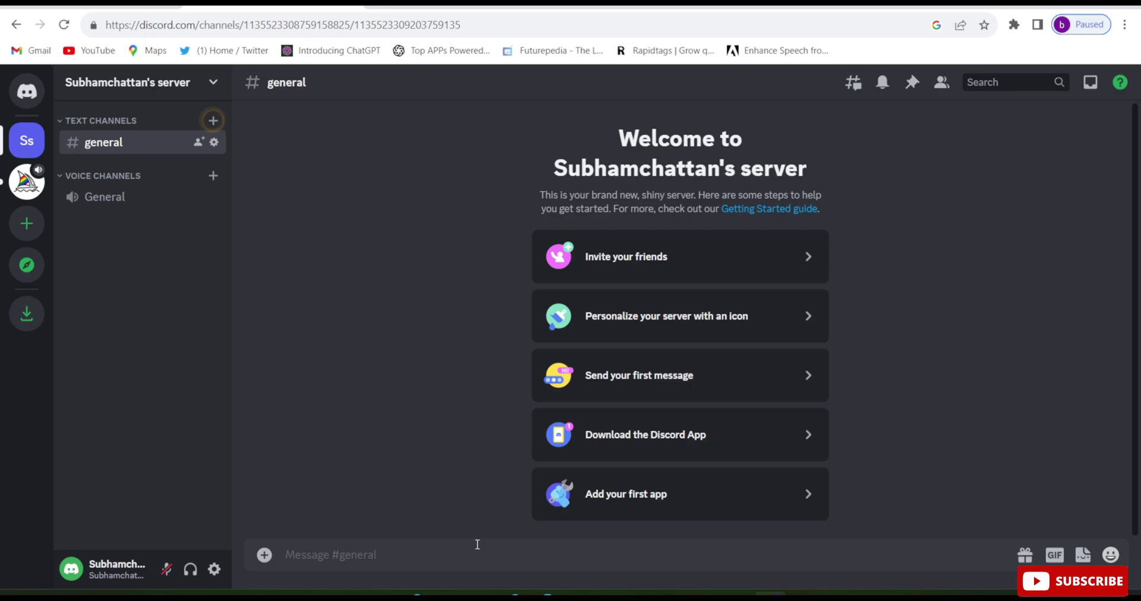
key("ctrl+v")
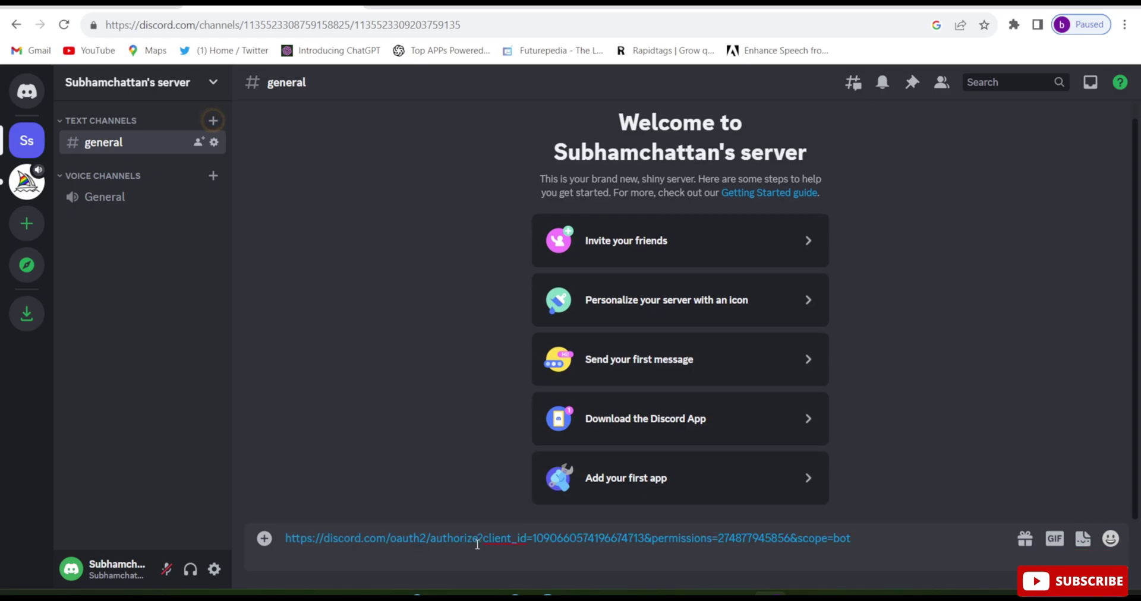
key("Return")
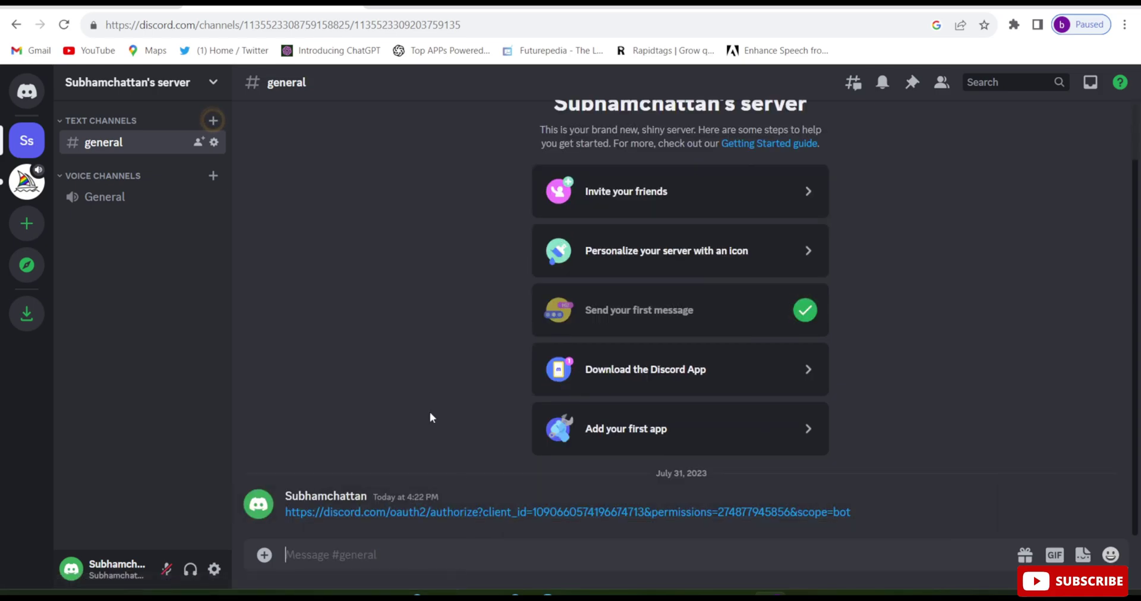
Add the InsightFace bot to the personal server via its invite link and authorize its permissions.
left_click(460, 512)
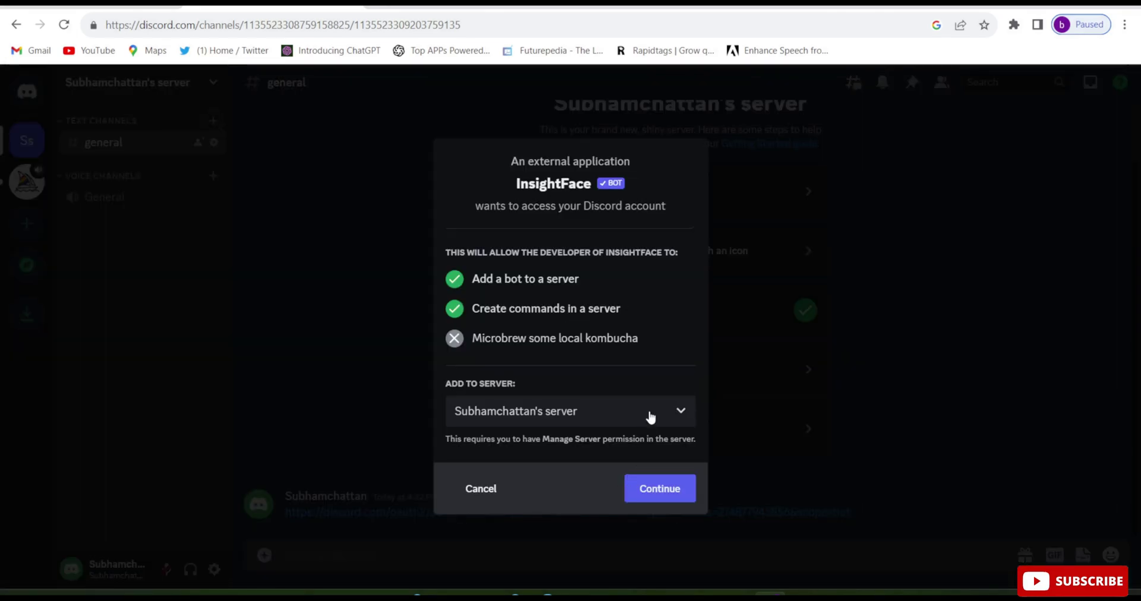
left_click(651, 417)
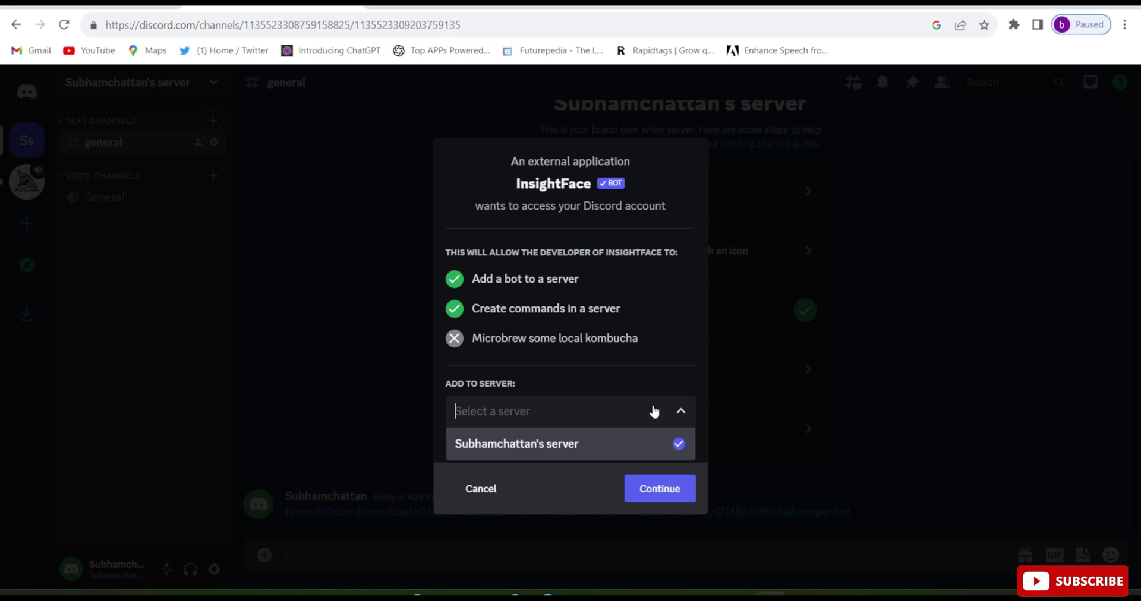
left_click(638, 446)
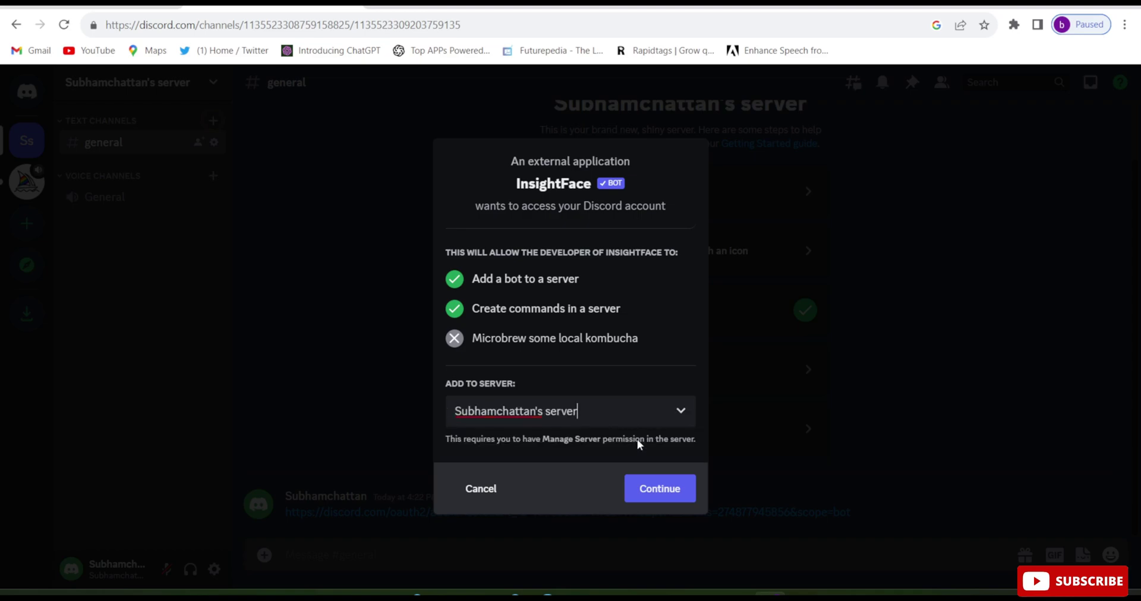
left_click(670, 490)
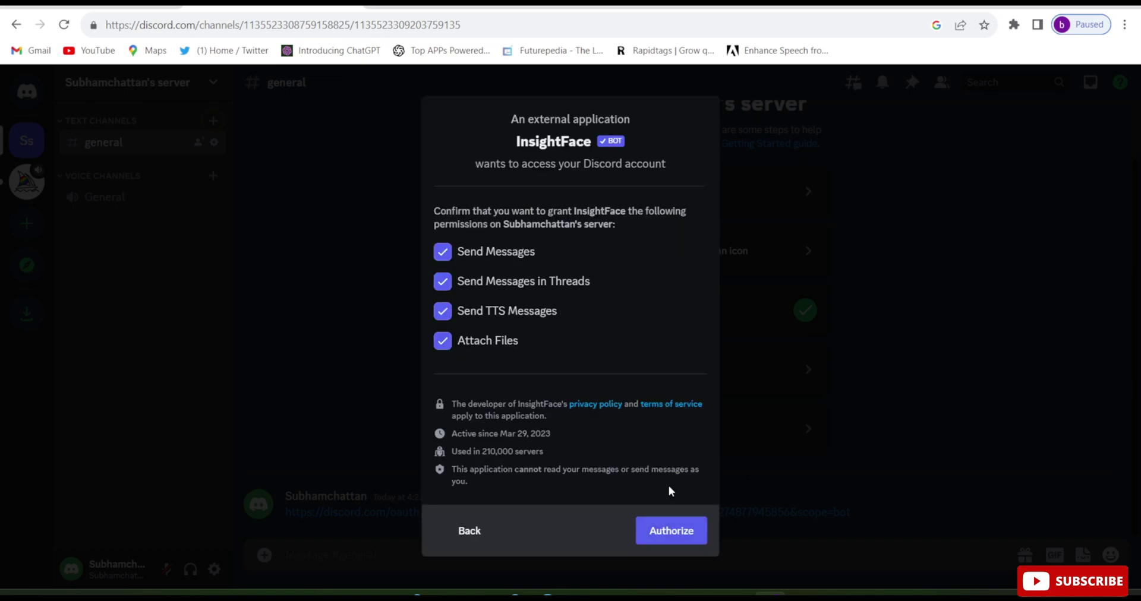
left_click(670, 532)
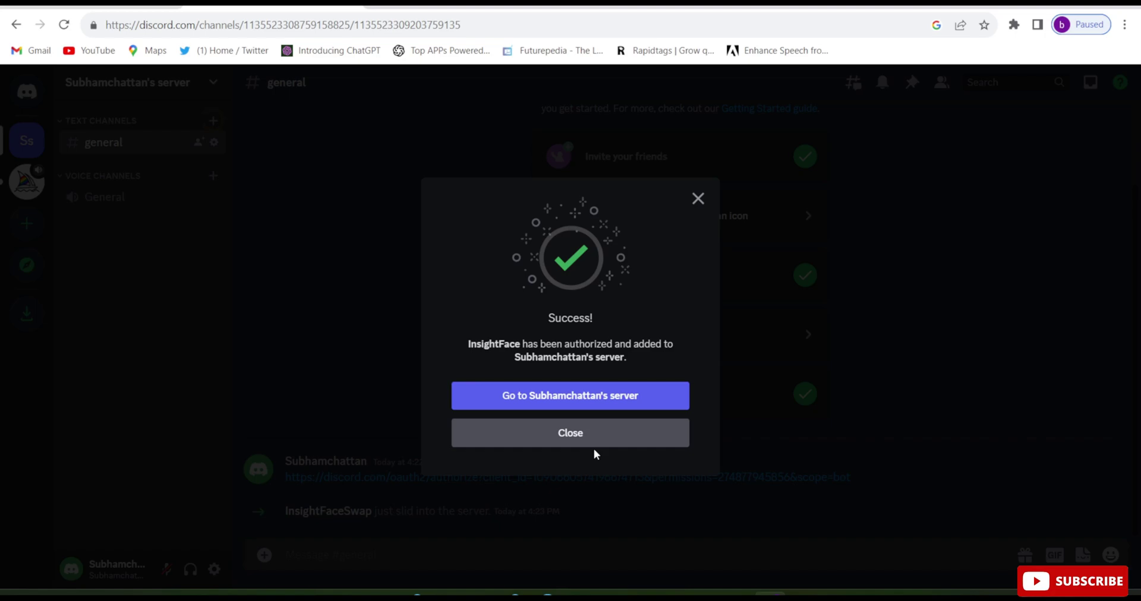
left_click(592, 404)
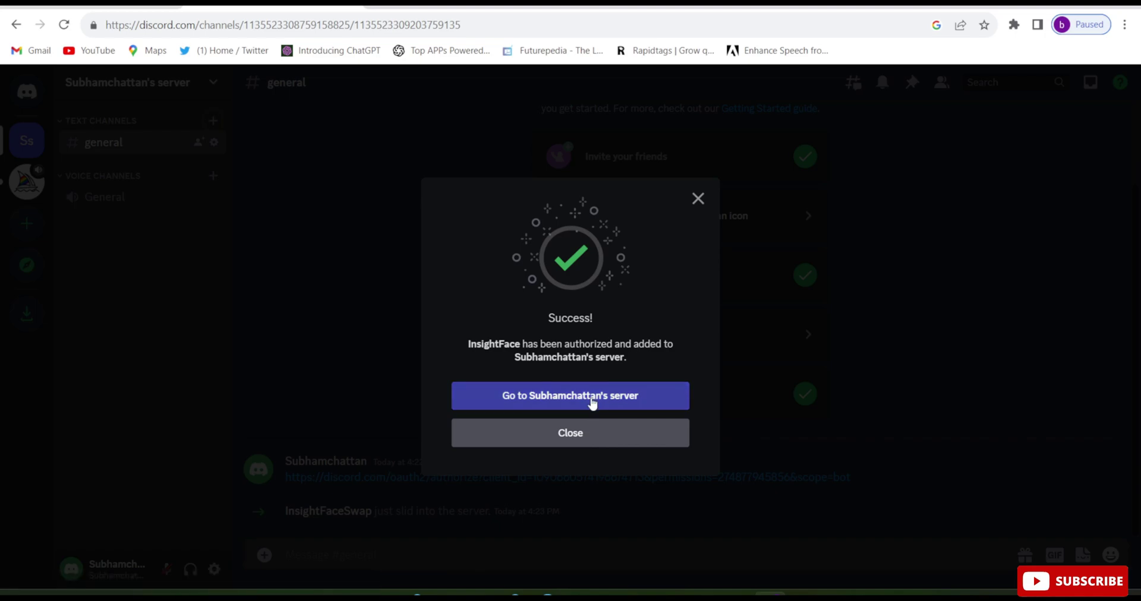
Close the success dialog and start a /saveid command with idname MESSI.
left_click(592, 403)
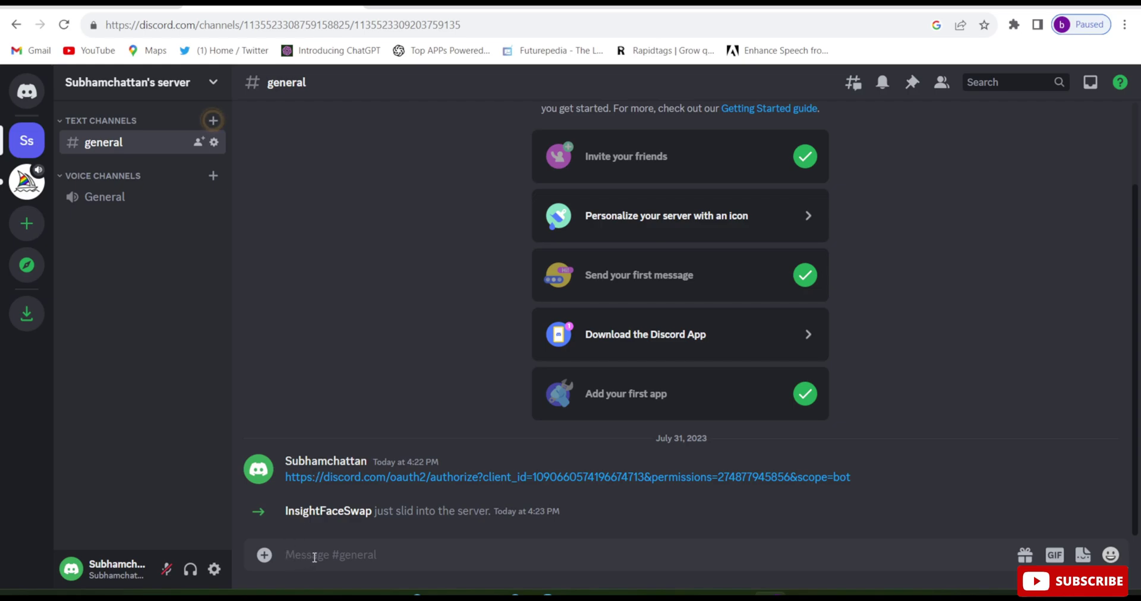
type("/")
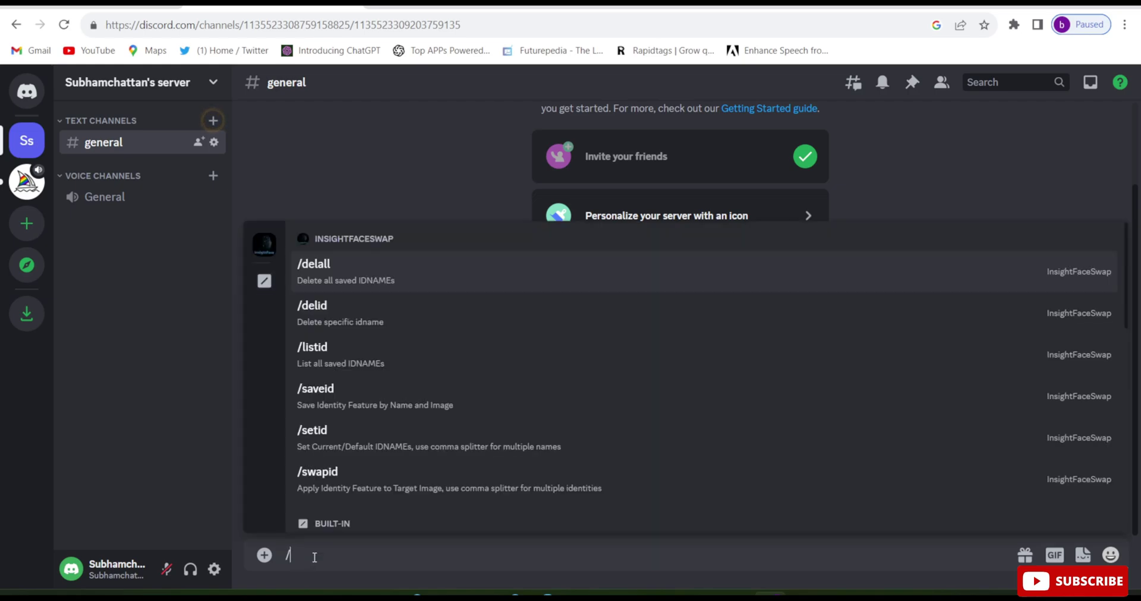
type("savei")
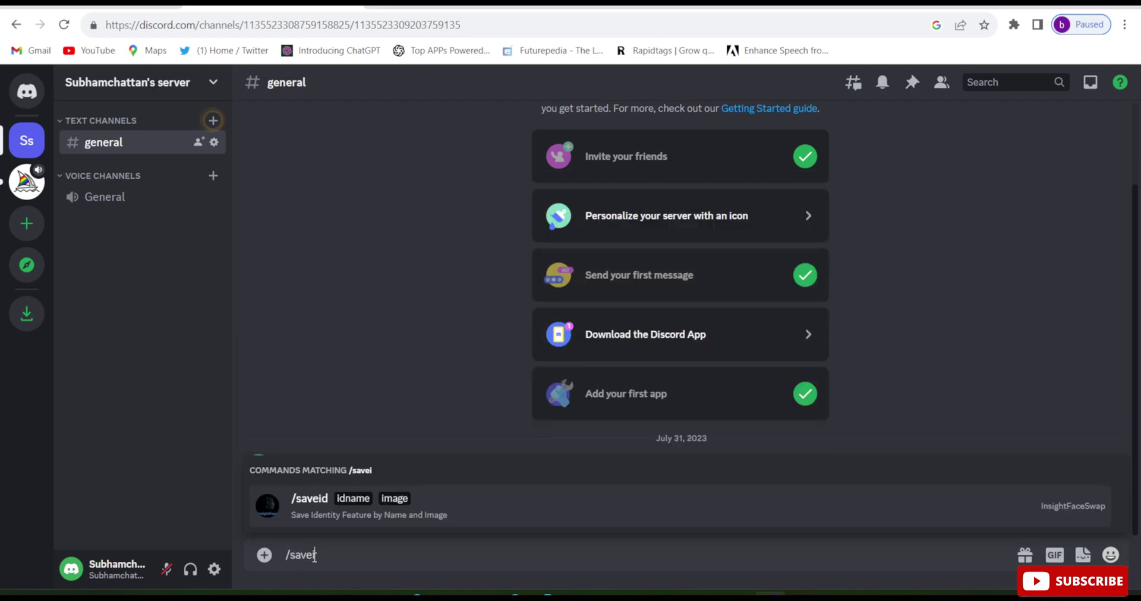
type("d")
left_click(351, 501)
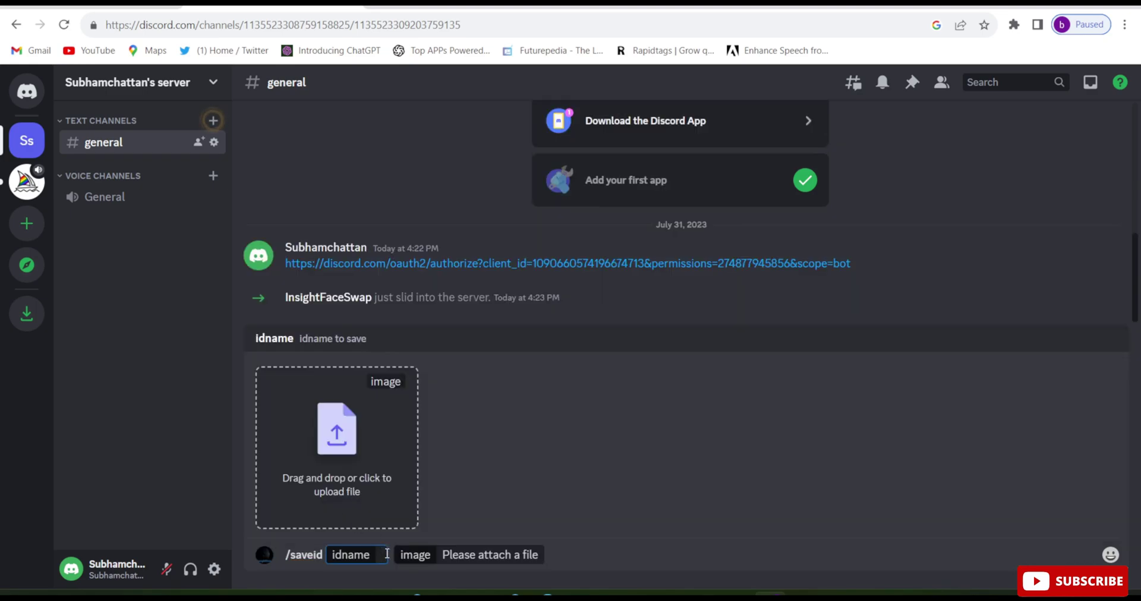
type("m")
key("BackSpace")
type("MESS")
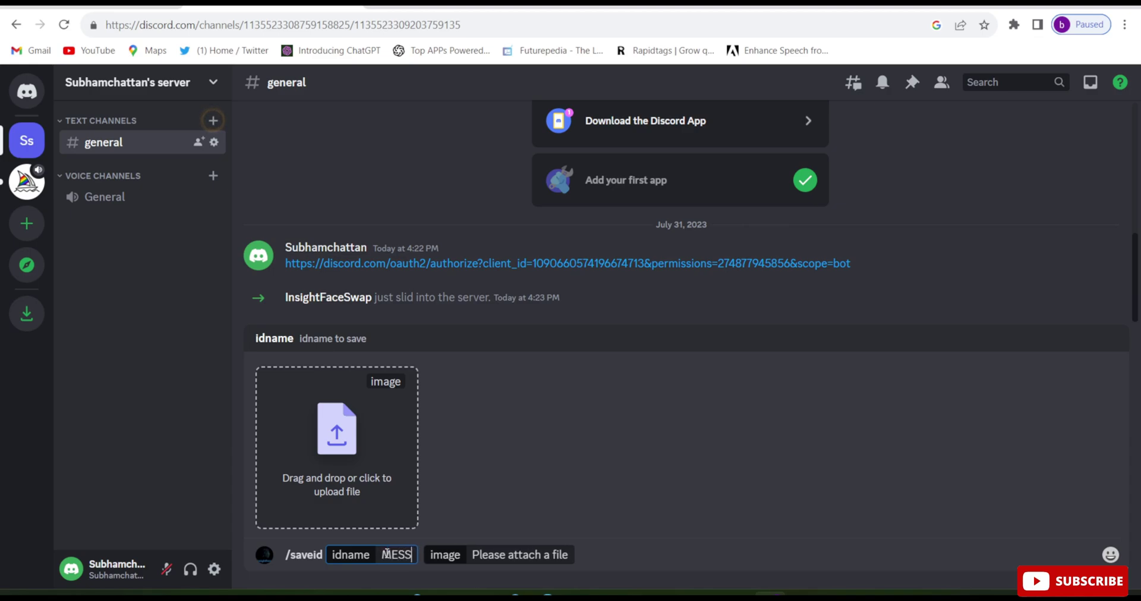
type("I")
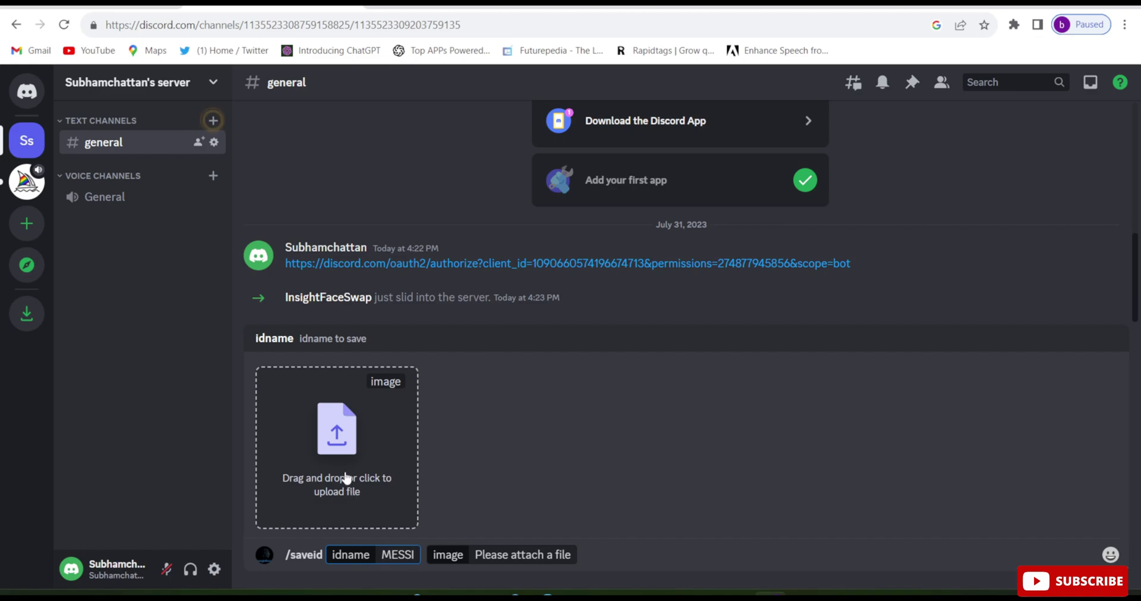
Attach the Messi photo, send the /saveid command, and begin typing /swapid.
left_click(346, 478)
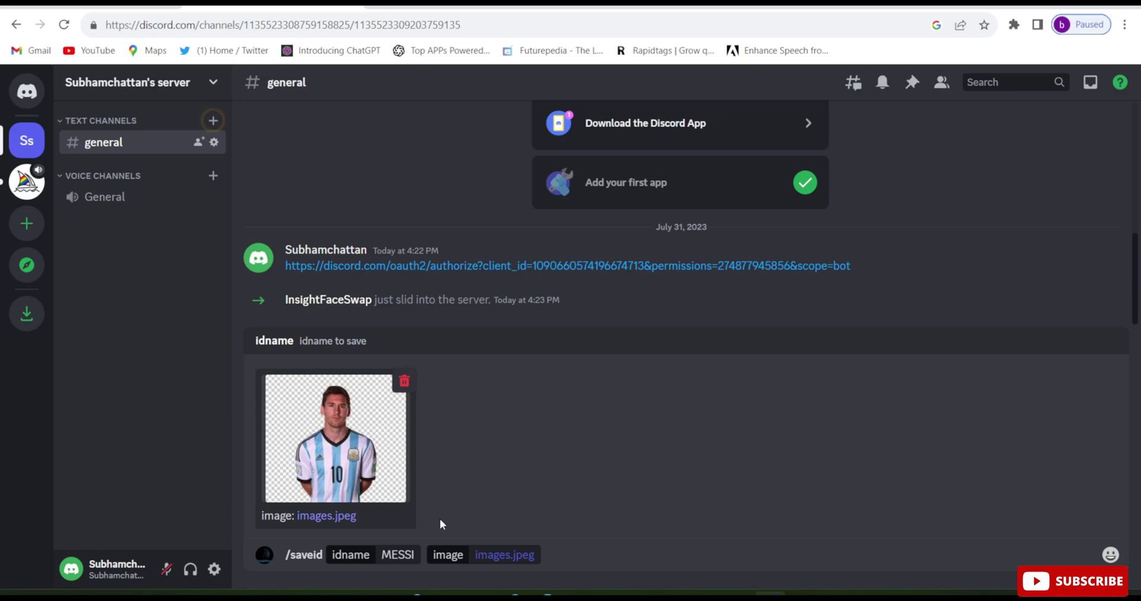
left_click(418, 556)
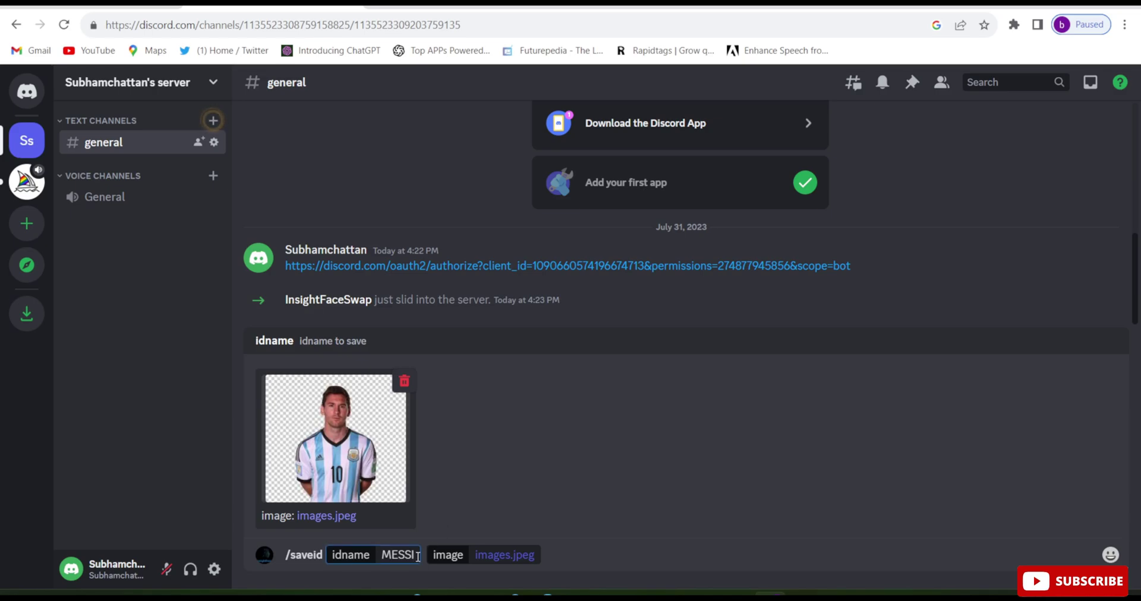
key("Return")
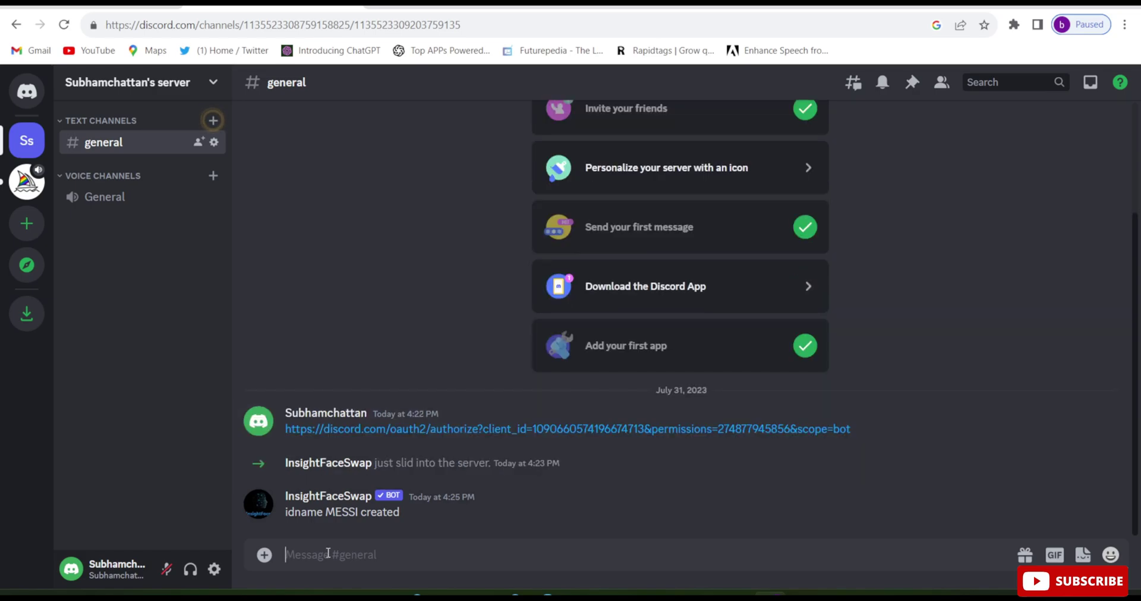
type("/sWAPID")
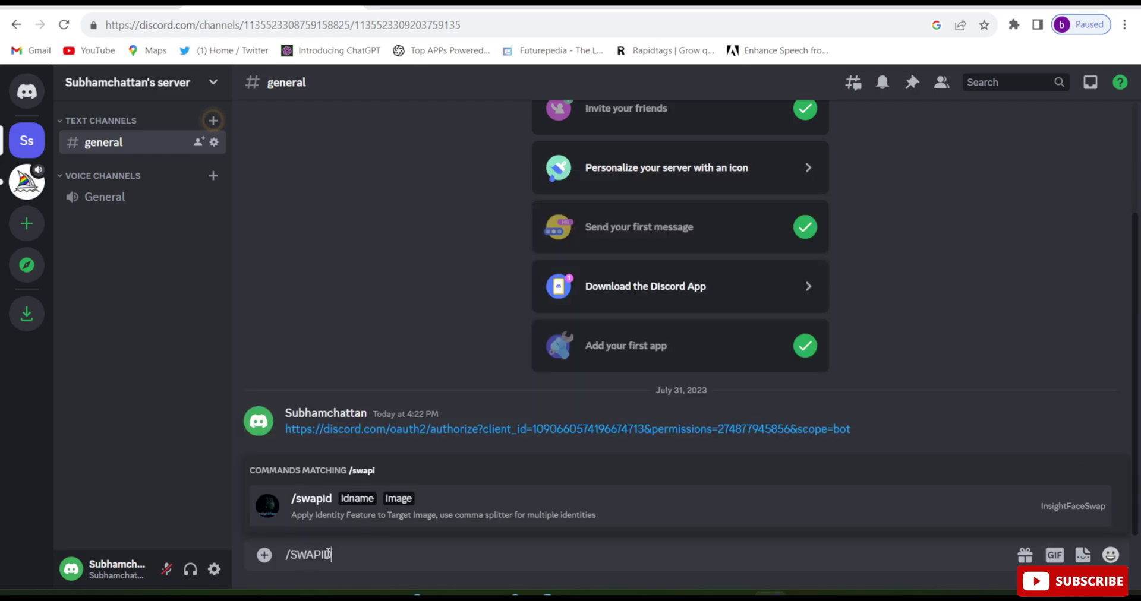
Send /swapid with idname MESSI and the Manchester United player photo as target.
left_click(364, 501)
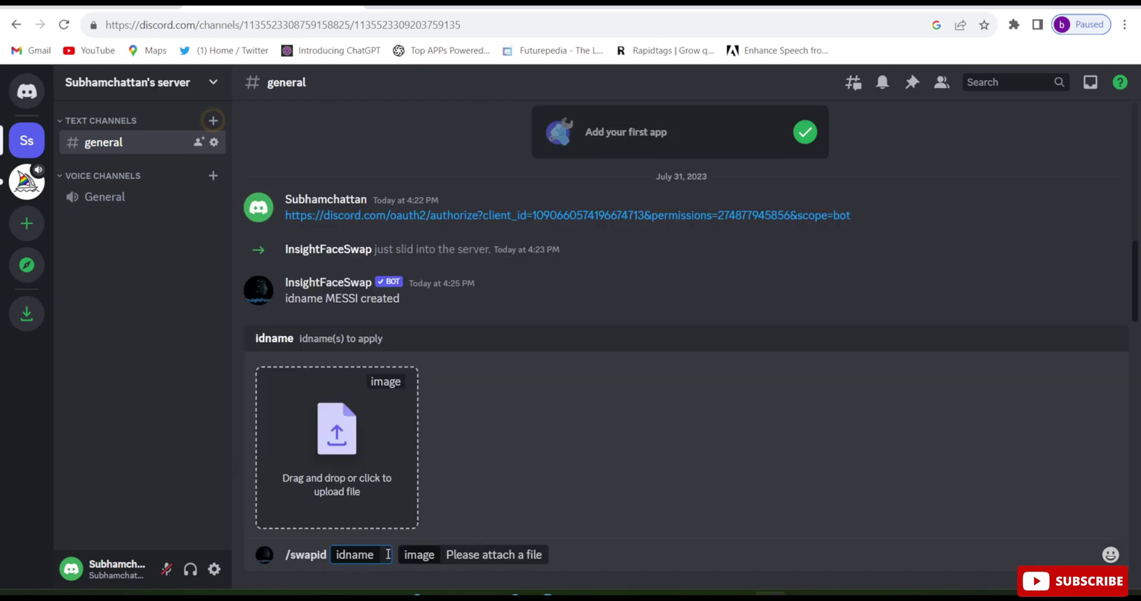
type("MESSI")
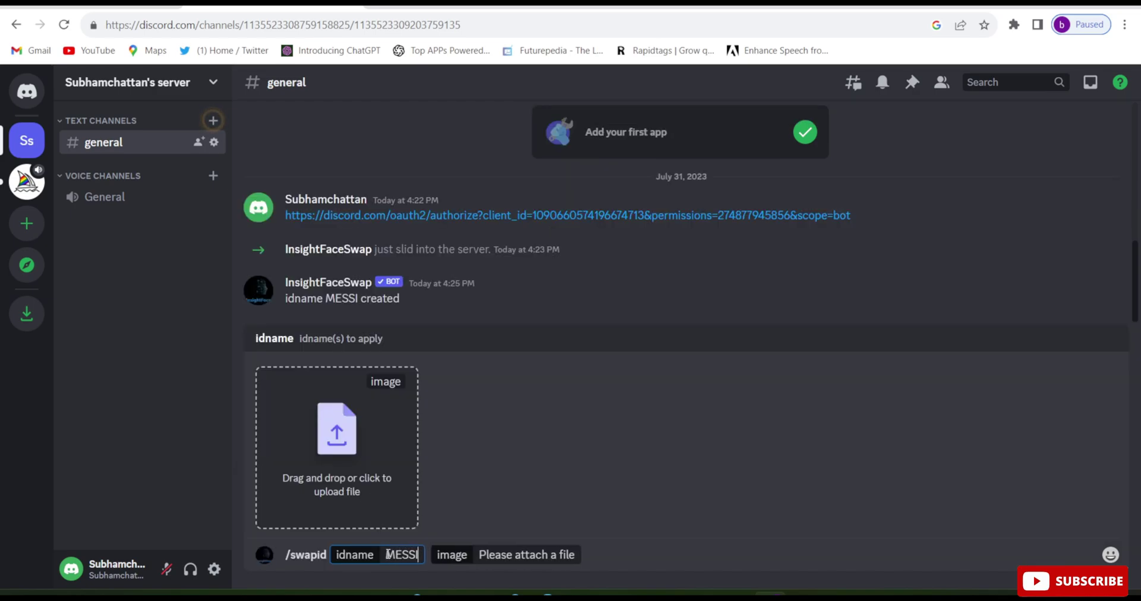
left_click(362, 482)
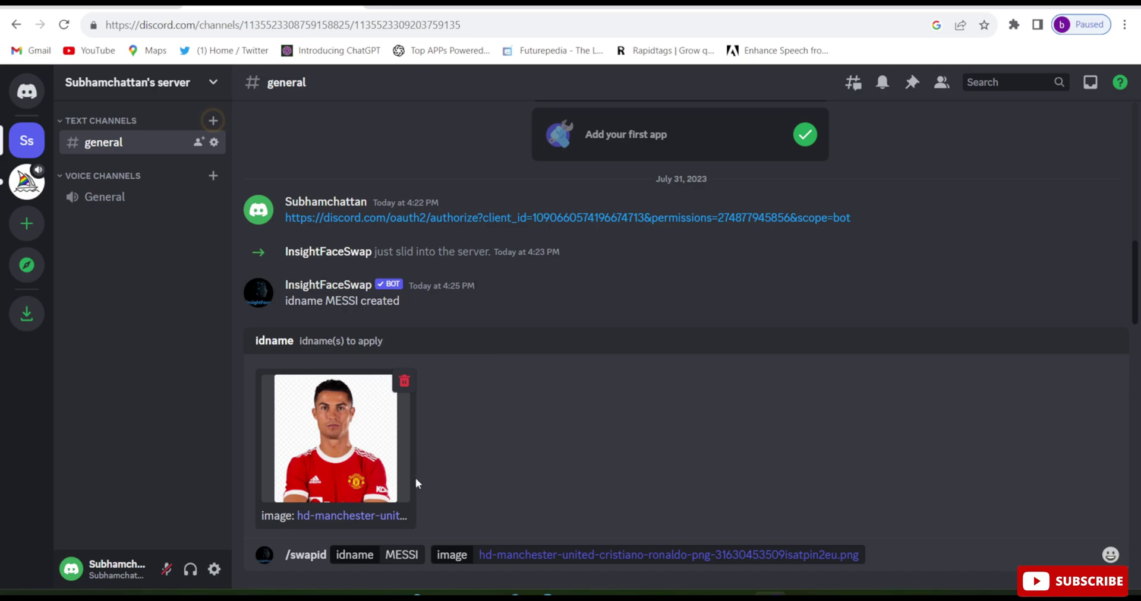
left_click(422, 553)
key("Return")
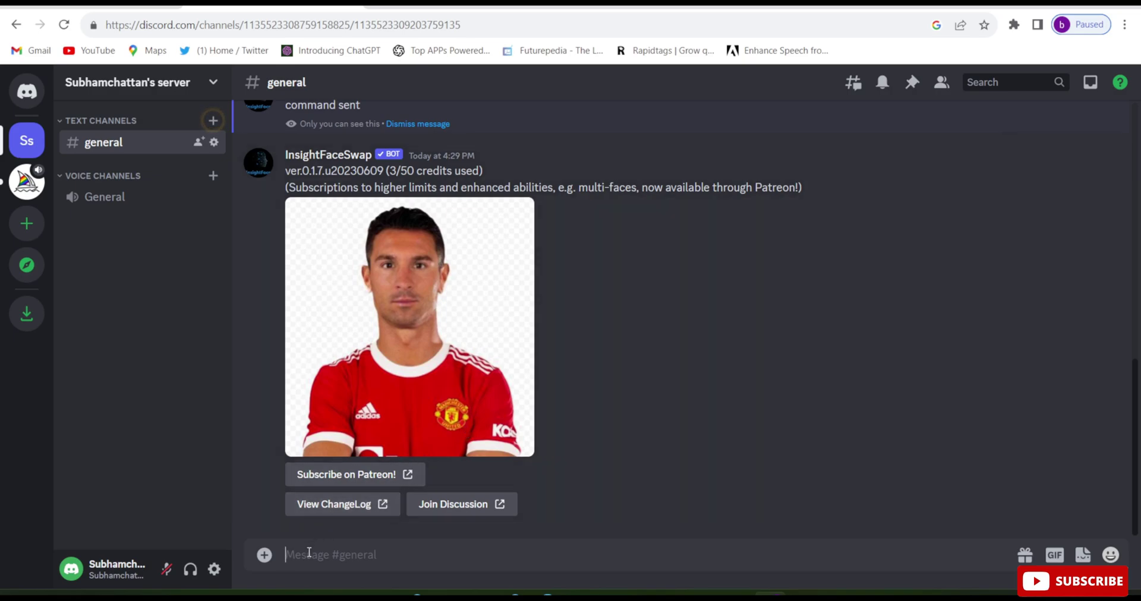
Send another /swapid with idname MESSI on the shirt-and-tie portrait photo.
type("/SWAP")
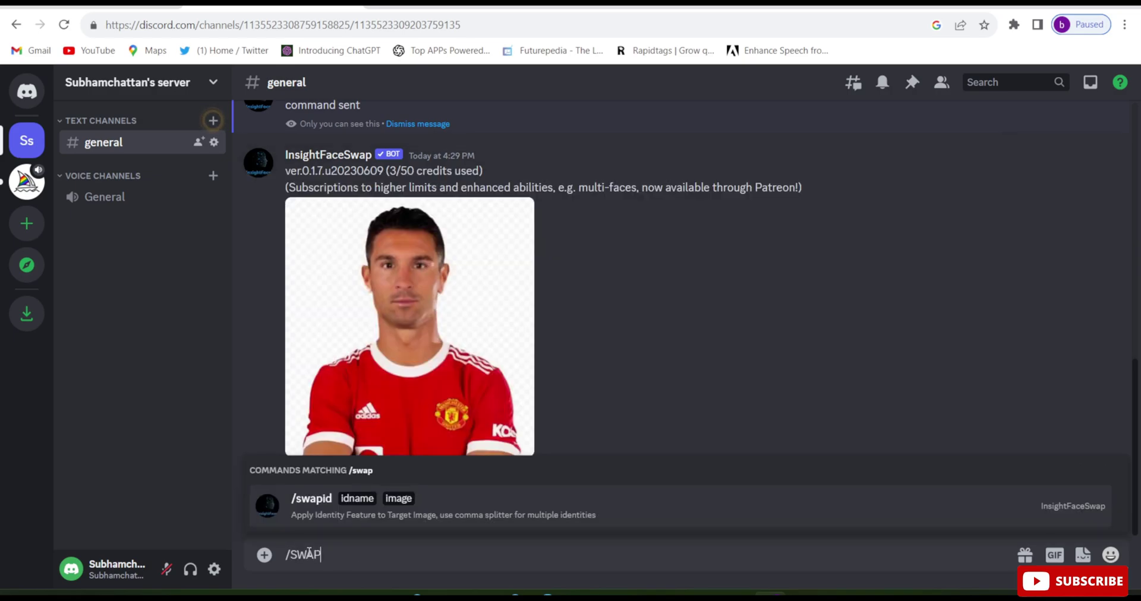
type("ID")
left_click(364, 498)
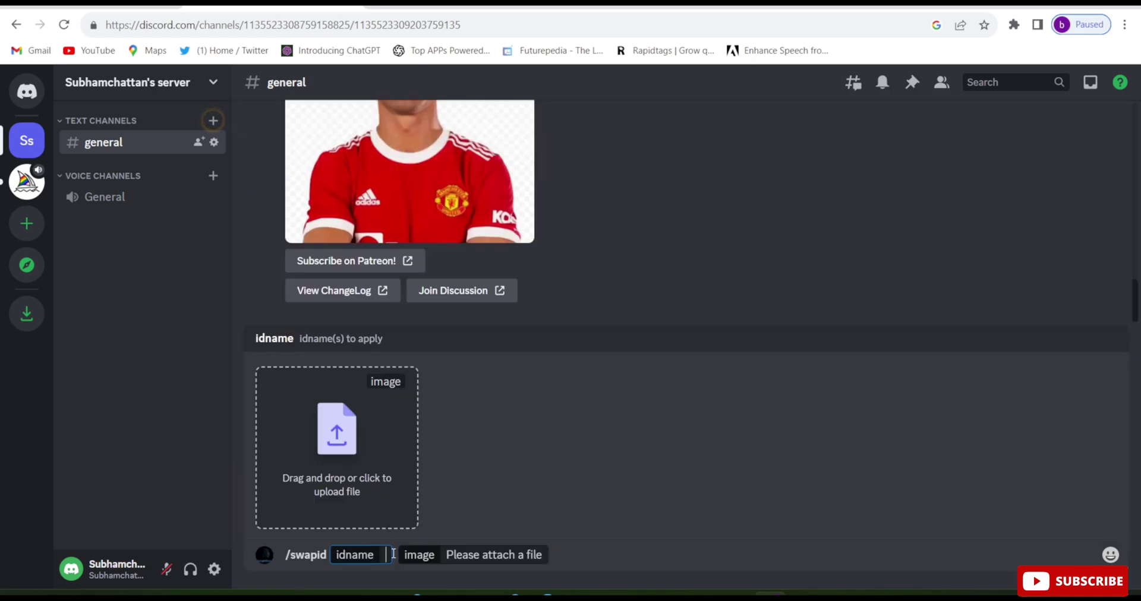
type("MESSI")
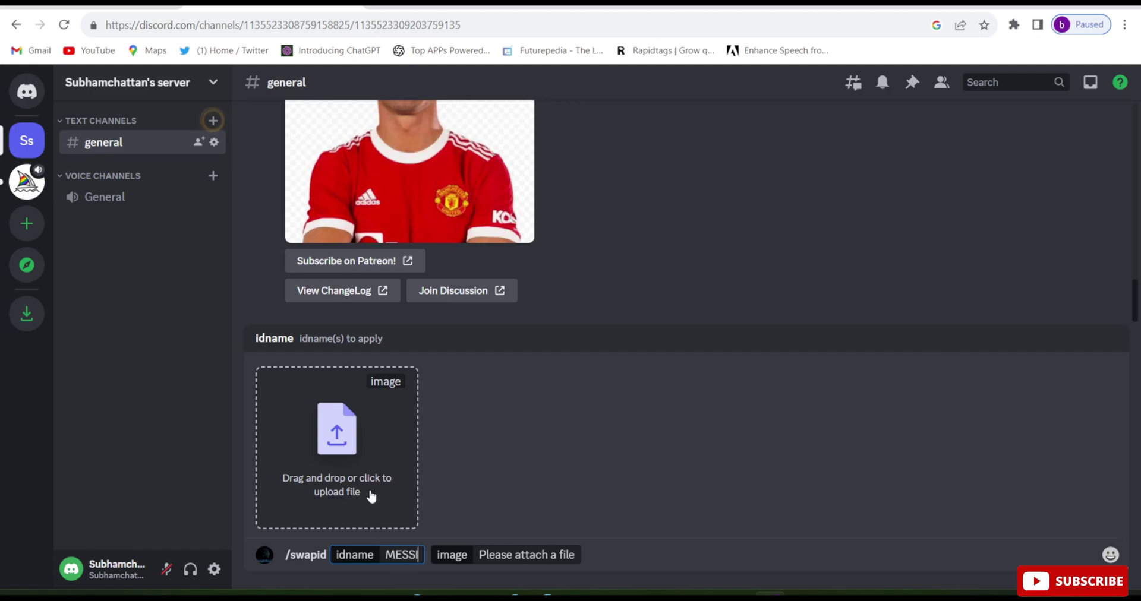
left_click(342, 477)
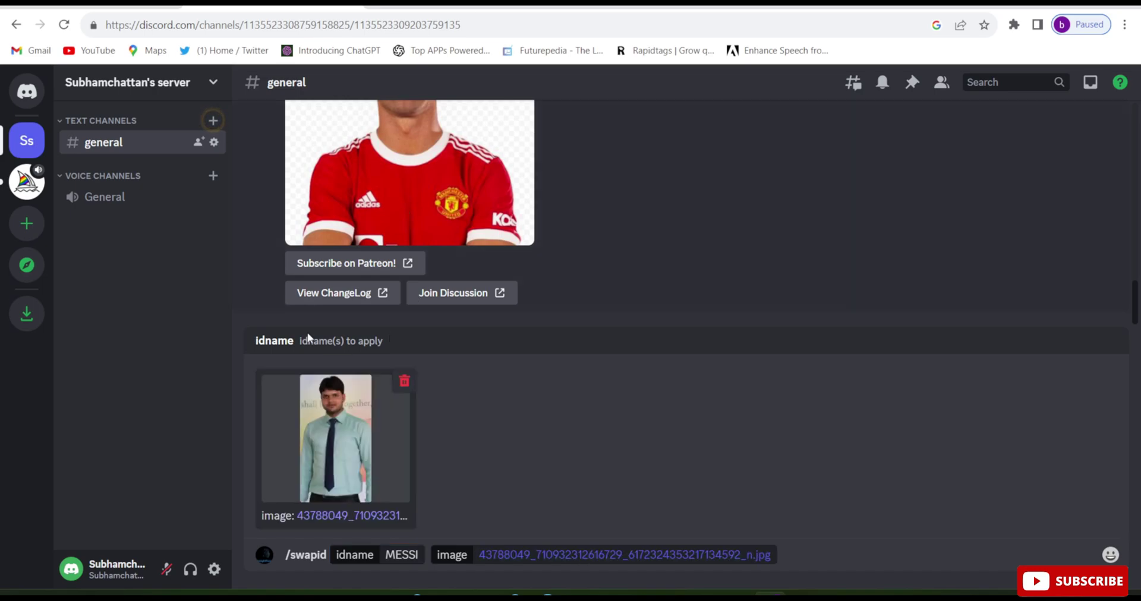
left_click(420, 552)
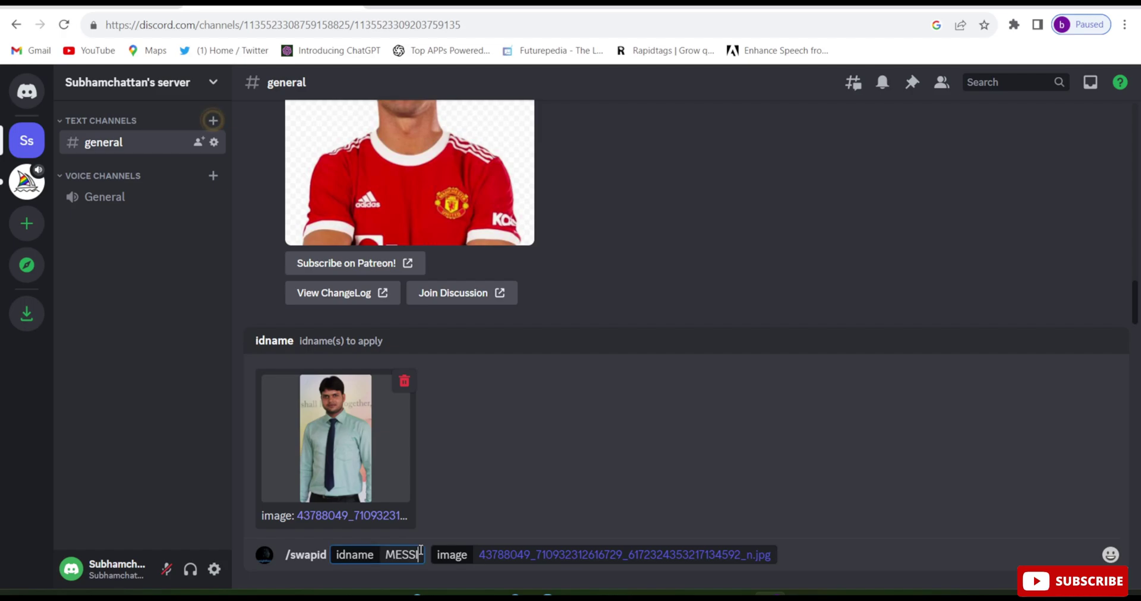
key("Return")
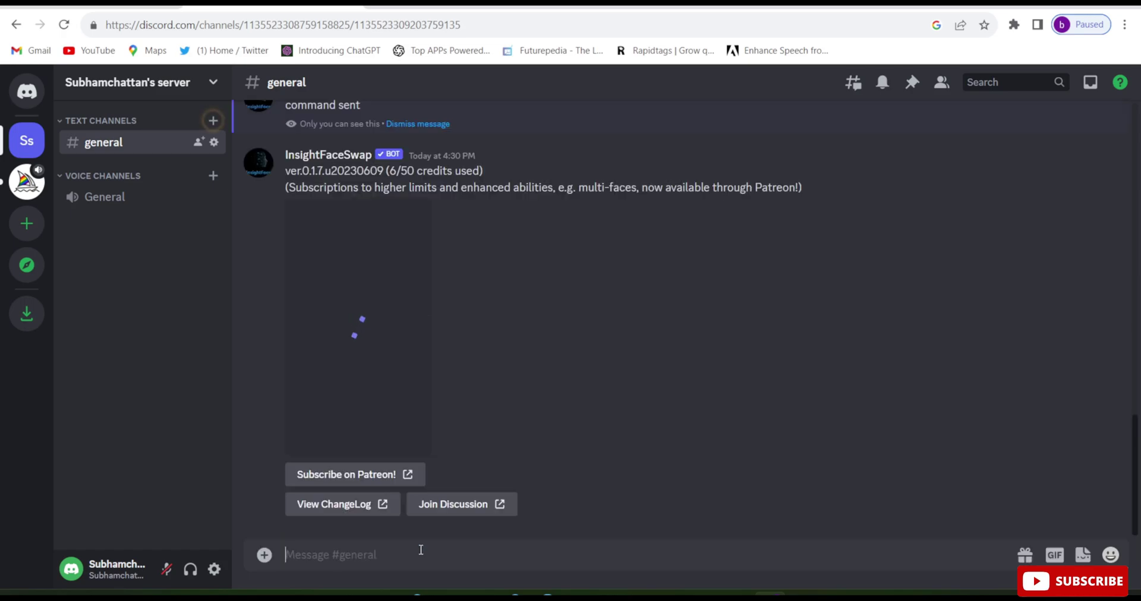